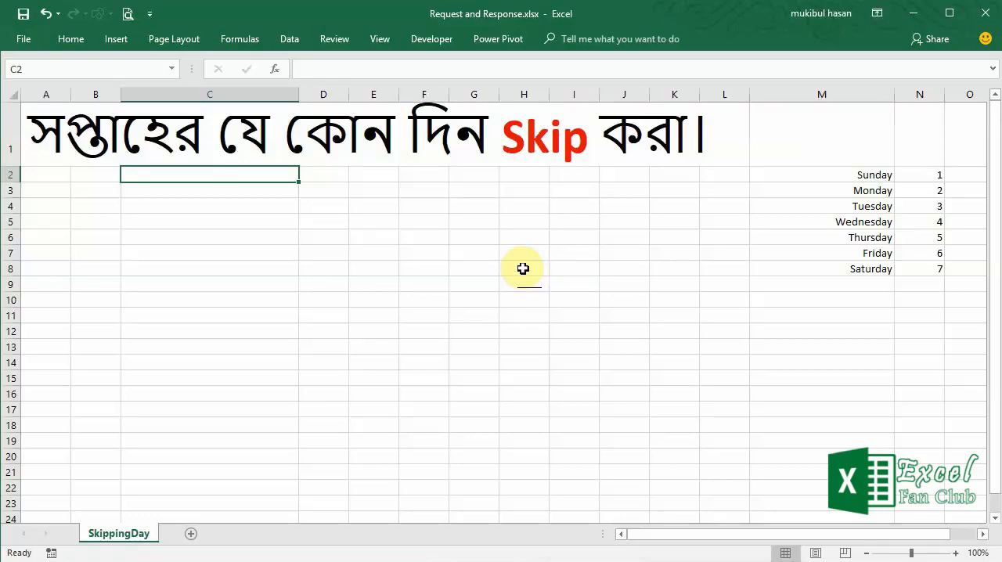
- Enter the date 11-1-2018 in cell C2
{"action": "type", "text": "1"}
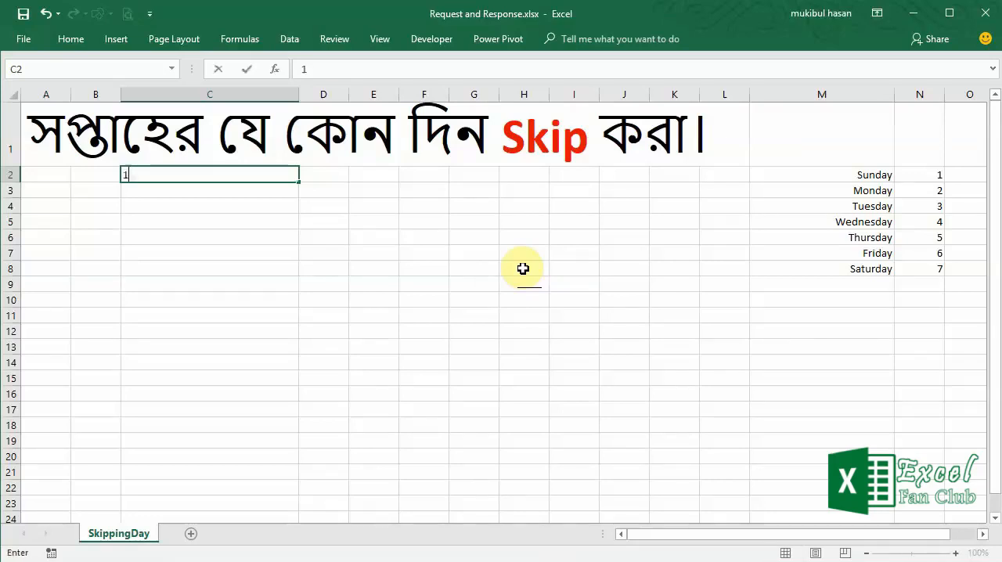
{"action": "type", "text": "1-1-2018"}
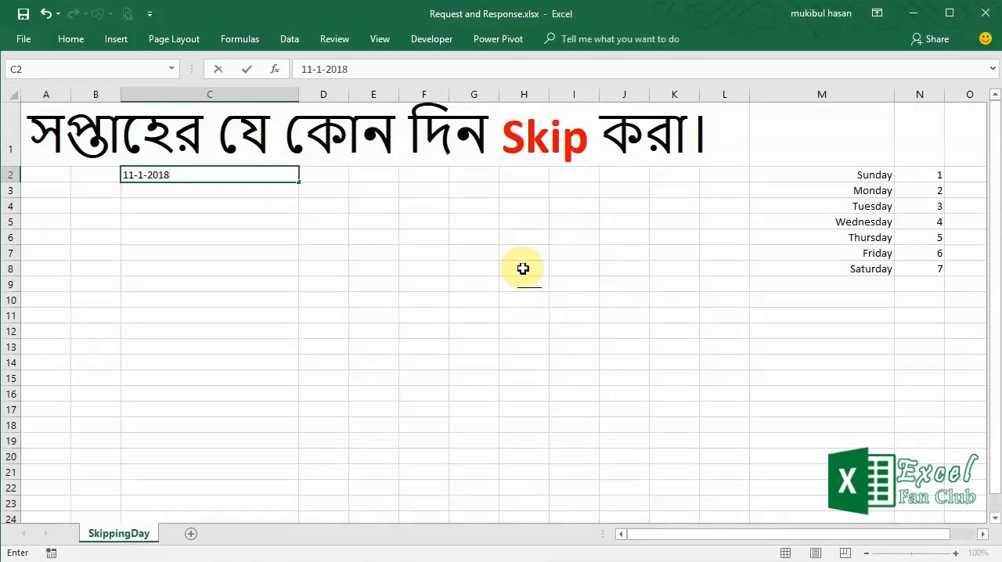
{"action": "key", "text": "Return"}
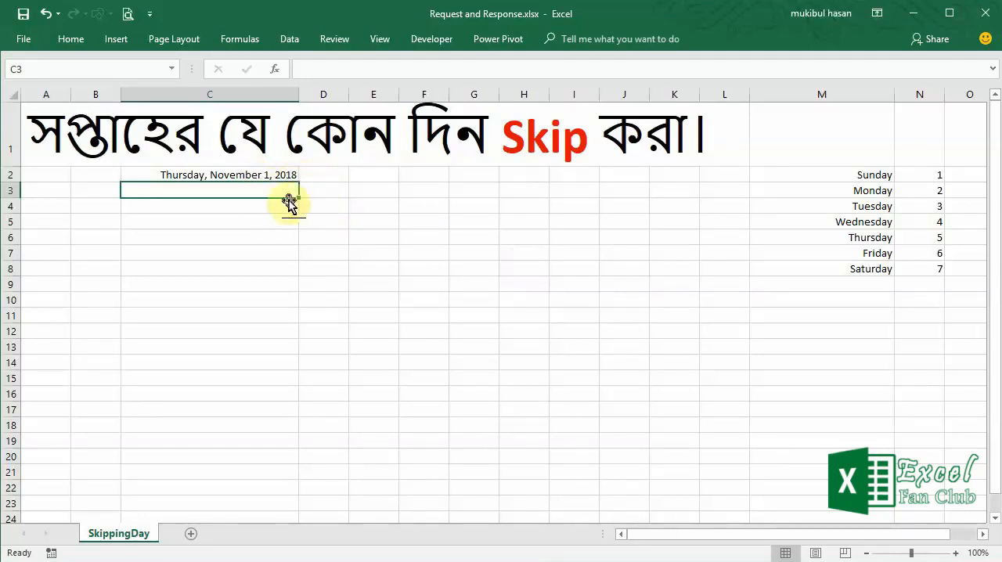
- Format all of column C with the Long Date number format
{"action": "left_click", "coordinate": [266, 174]}
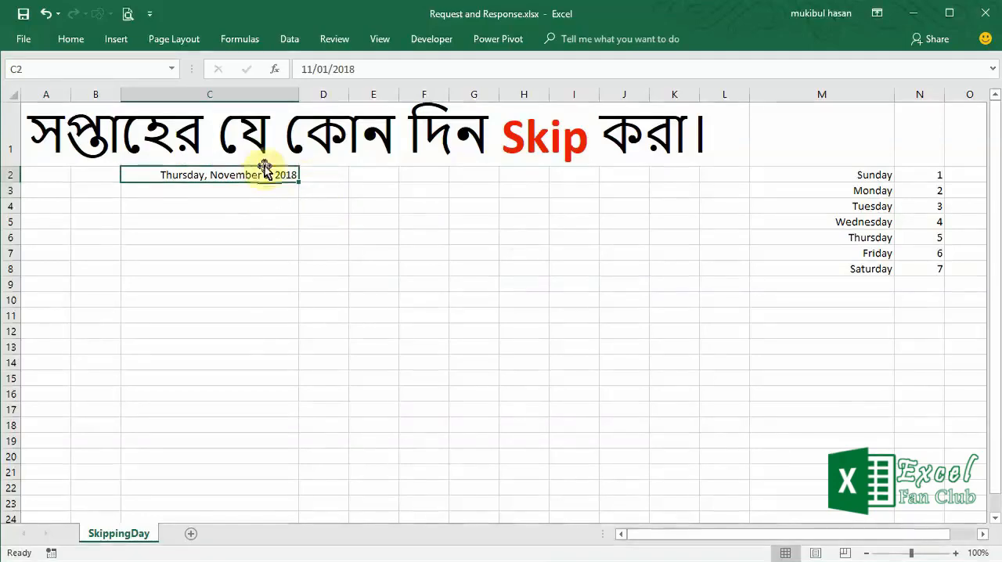
{"action": "left_click", "coordinate": [238, 94]}
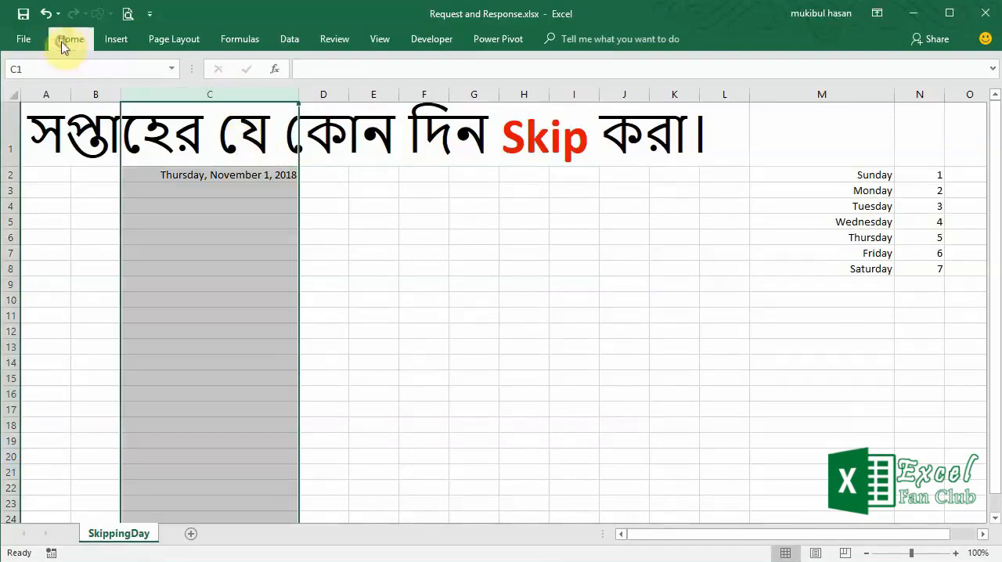
{"action": "left_click", "coordinate": [65, 41]}
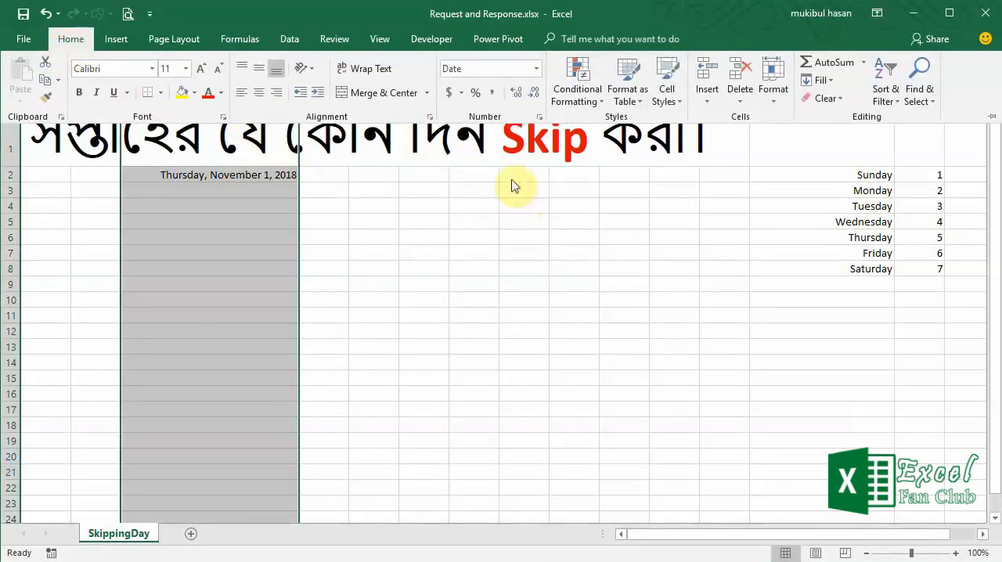
{"action": "left_click", "coordinate": [538, 72]}
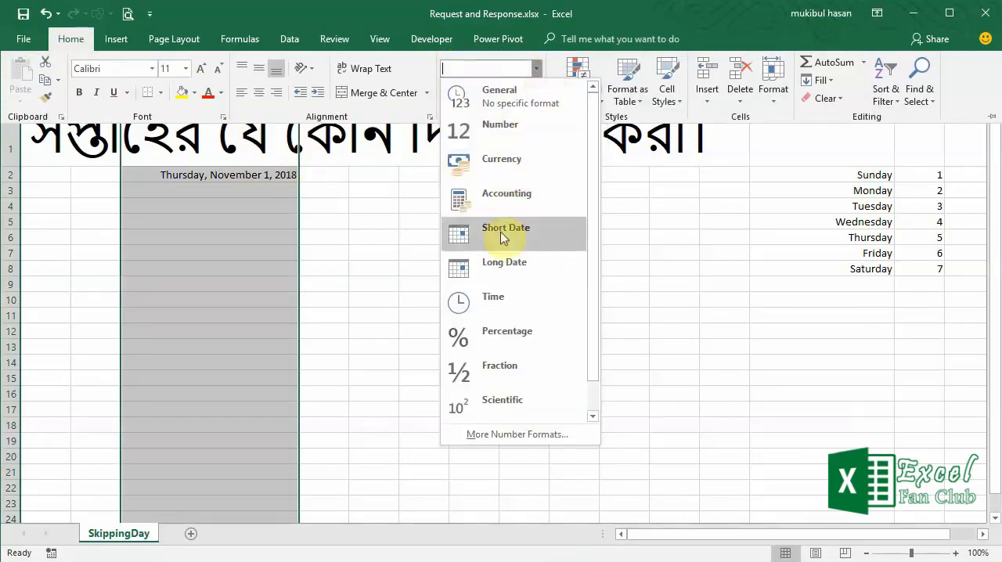
{"action": "left_click", "coordinate": [501, 269]}
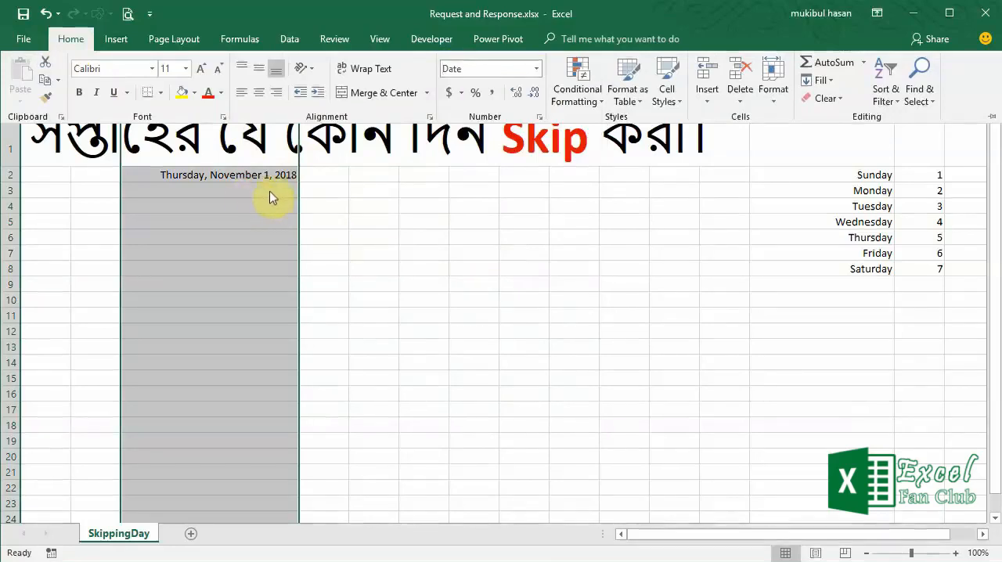
{"action": "left_click", "coordinate": [246, 199]}
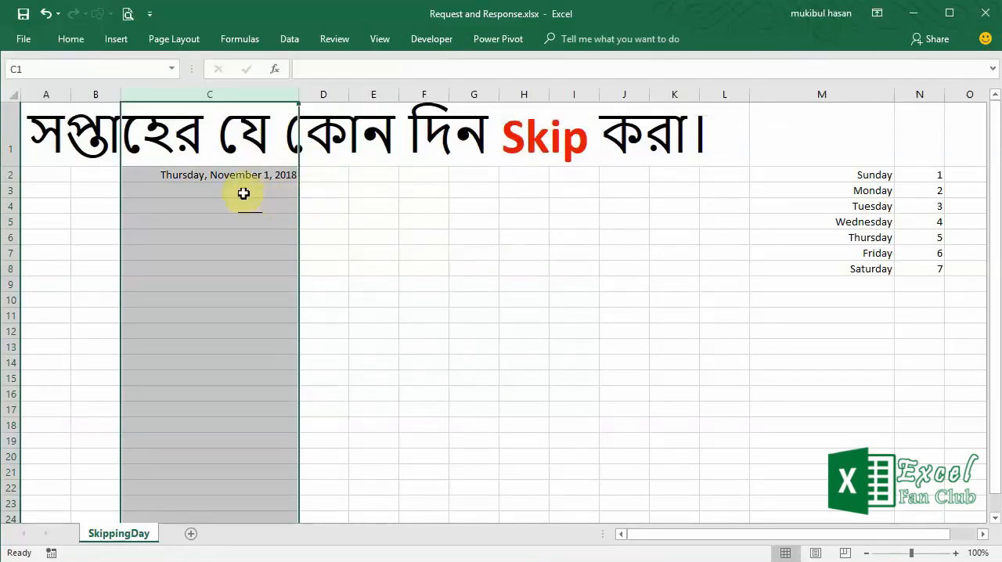
{"action": "left_click", "coordinate": [258, 193]}
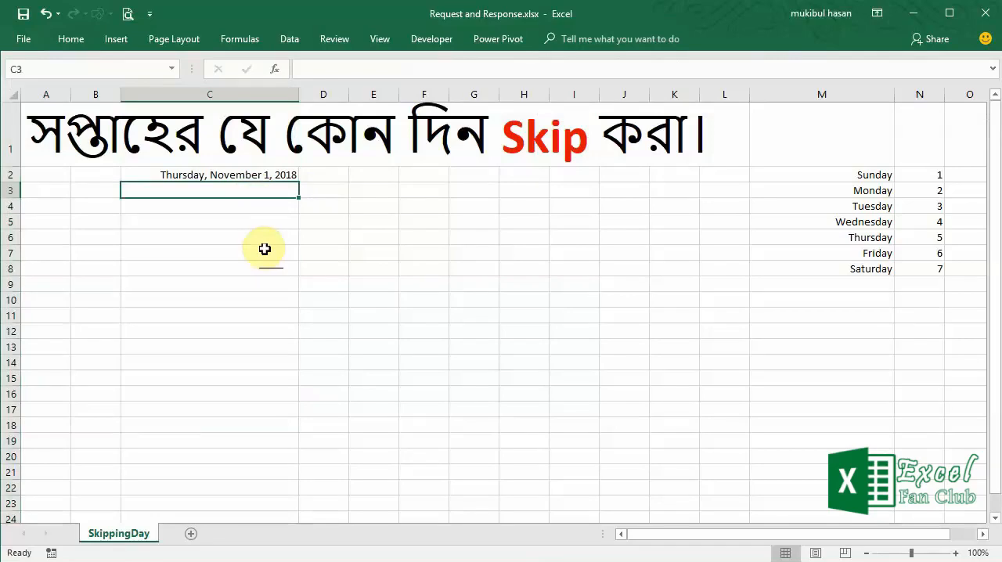
- Enter the formula +C2+1 in C3 and show both C2 and C3 in the General number format
{"action": "key", "text": "Up"}
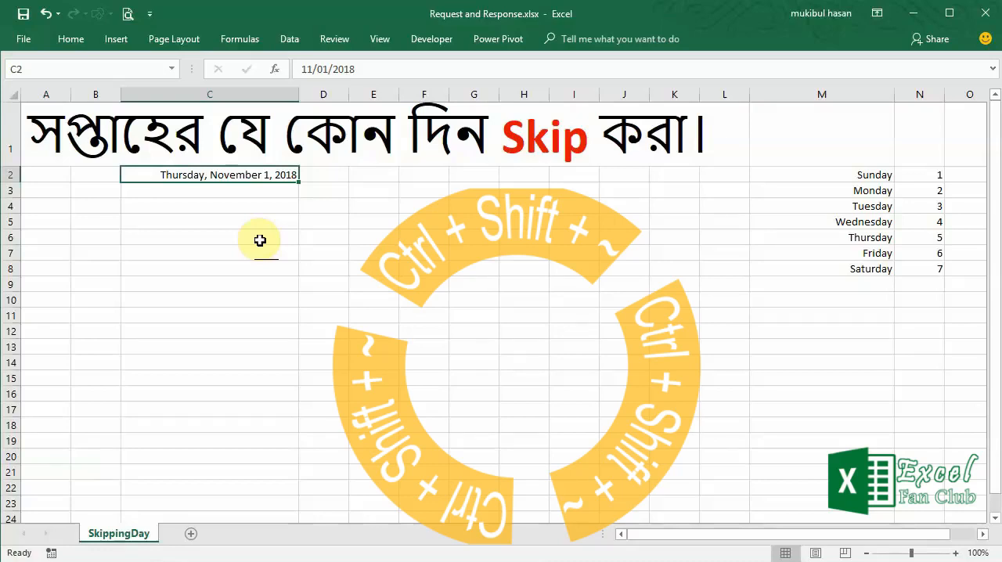
{"action": "key", "text": "ctrl+shift+asciitilde"}
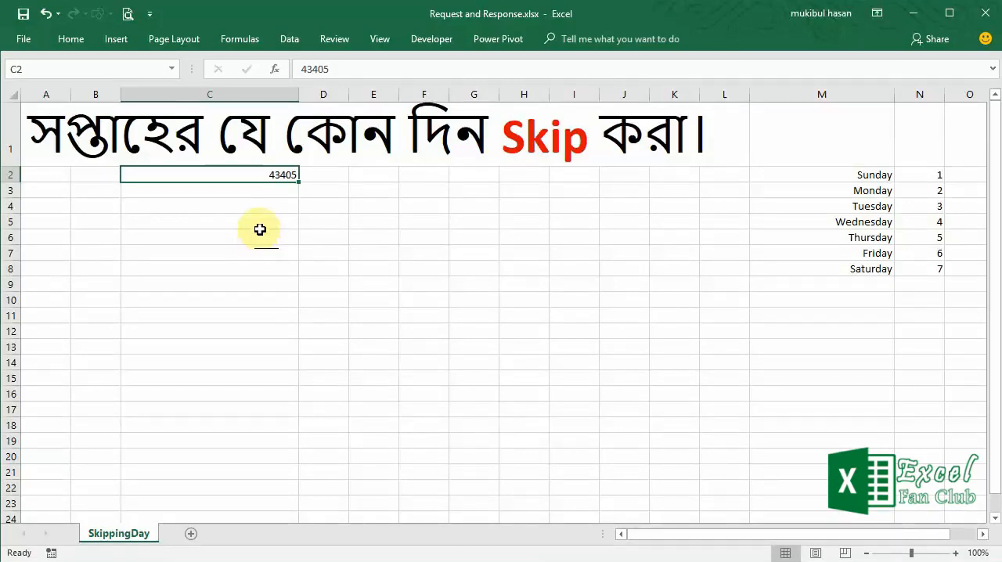
{"action": "left_click", "coordinate": [271, 192]}
{"action": "type", "text": "+"}
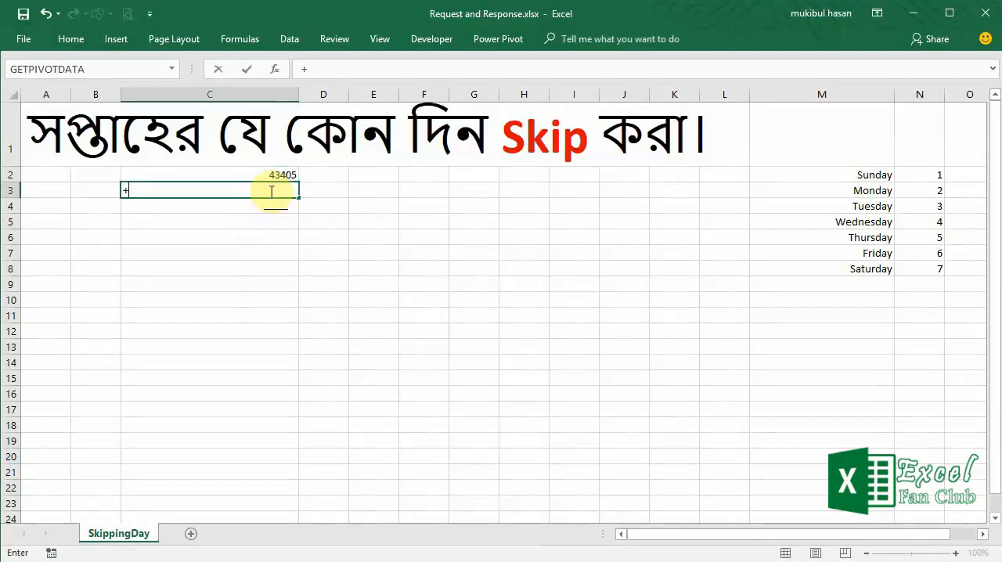
{"action": "key", "text": "Up"}
{"action": "type", "text": "+1"}
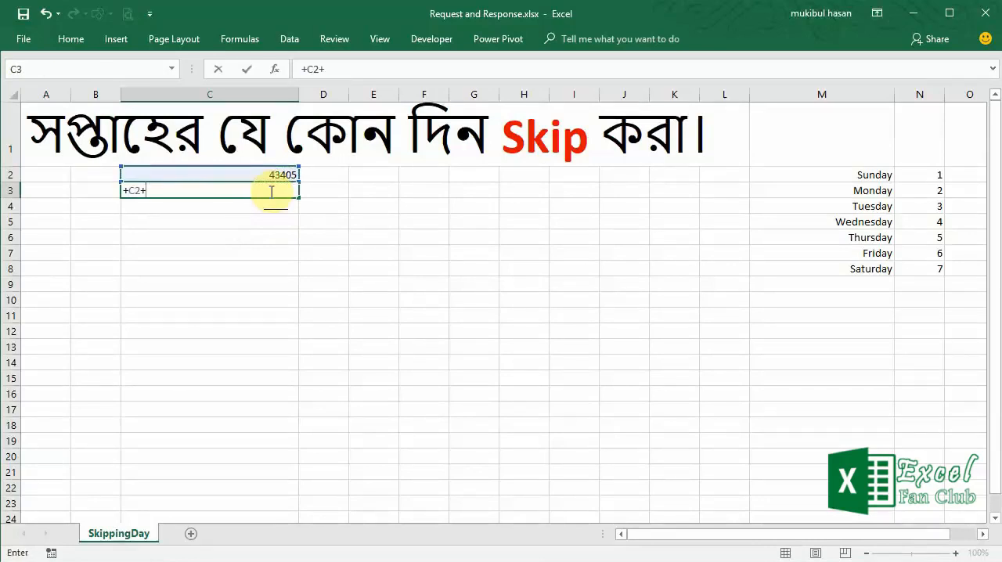
{"action": "key", "text": "Return"}
{"action": "left_click", "coordinate": [270, 192]}
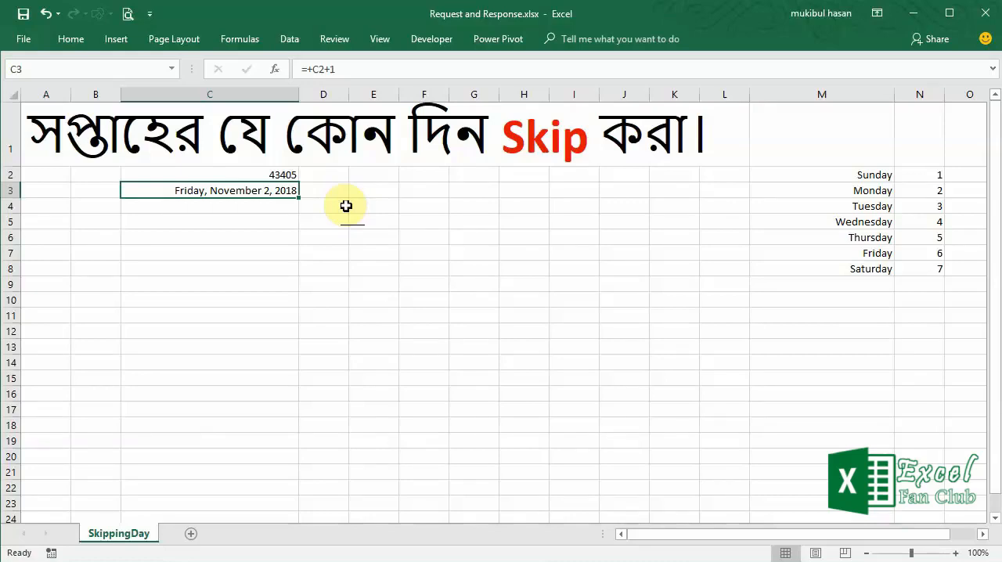
{"action": "key", "text": "ctrl+shift+grave"}
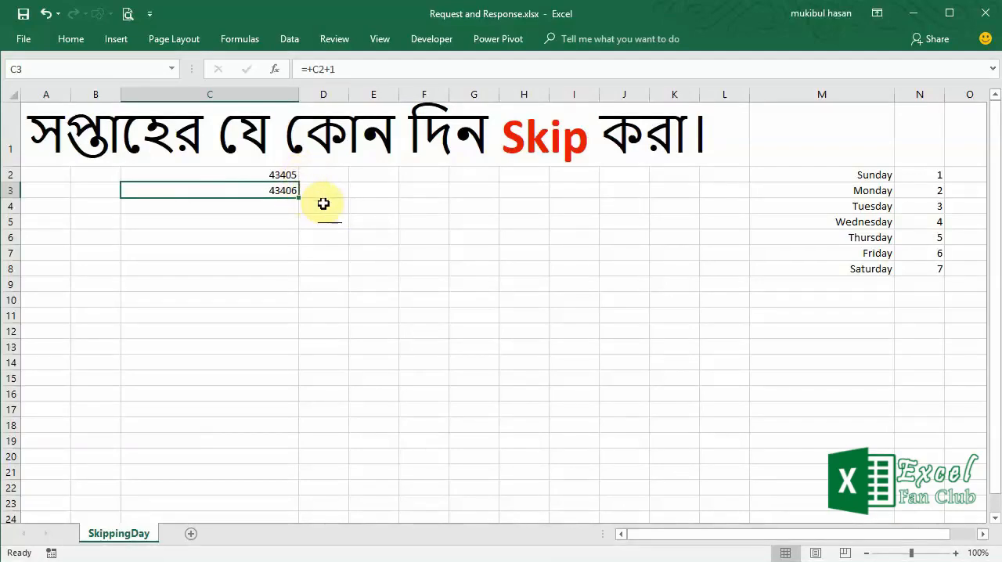
- Undo the General formatting of C2 and C3 and the formula entered in C3
{"action": "key", "text": "ctrl+z"}
{"action": "key", "text": "ctrl+z"}
{"action": "key", "text": "ctrl+z"}
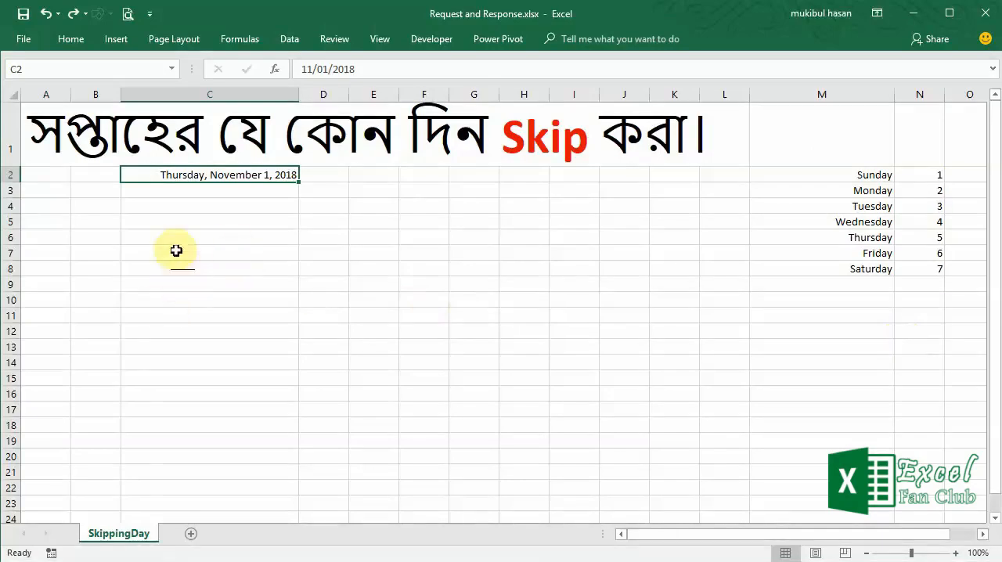
- Start an IF formula in C3 whose logical test begins with WEEKDAY(C2+1)
{"action": "left_click", "coordinate": [179, 191]}
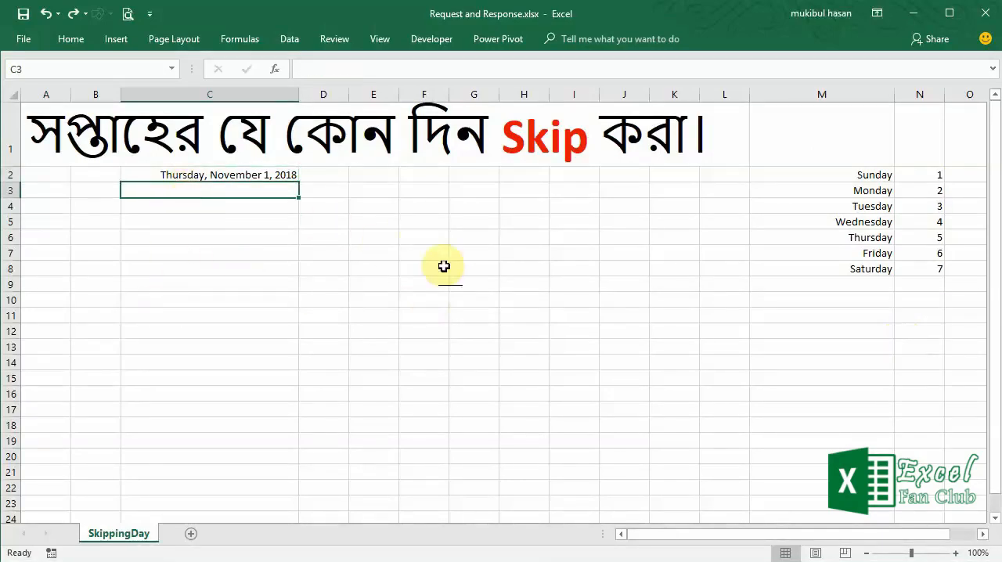
{"action": "type", "text": "=if"}
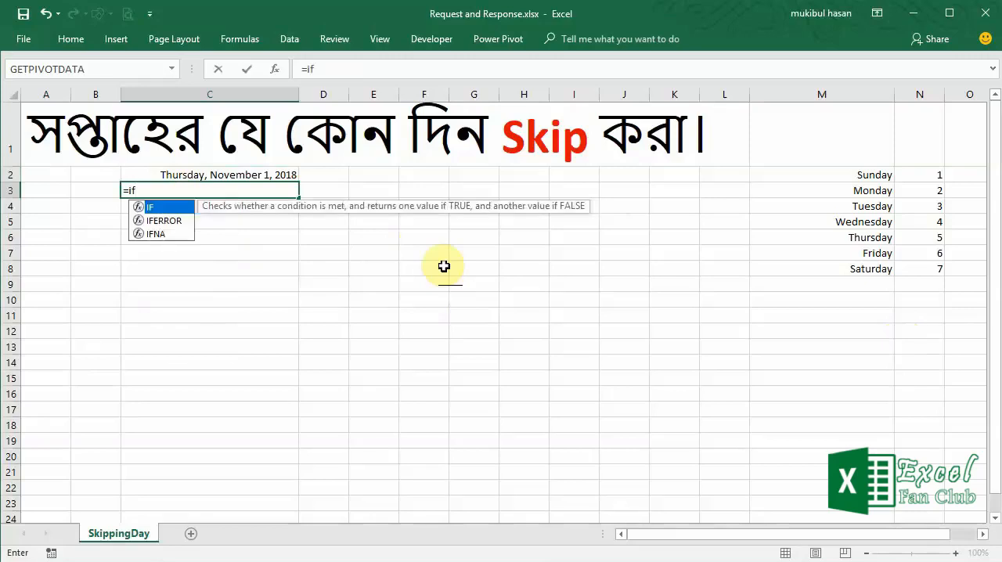
{"action": "key", "text": "Tab"}
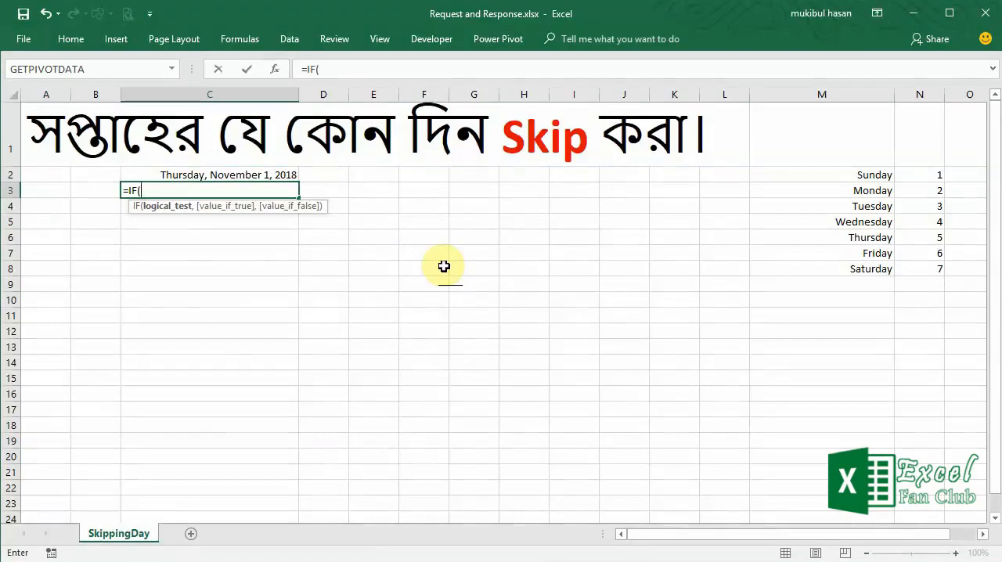
{"action": "type", "text": "week"}
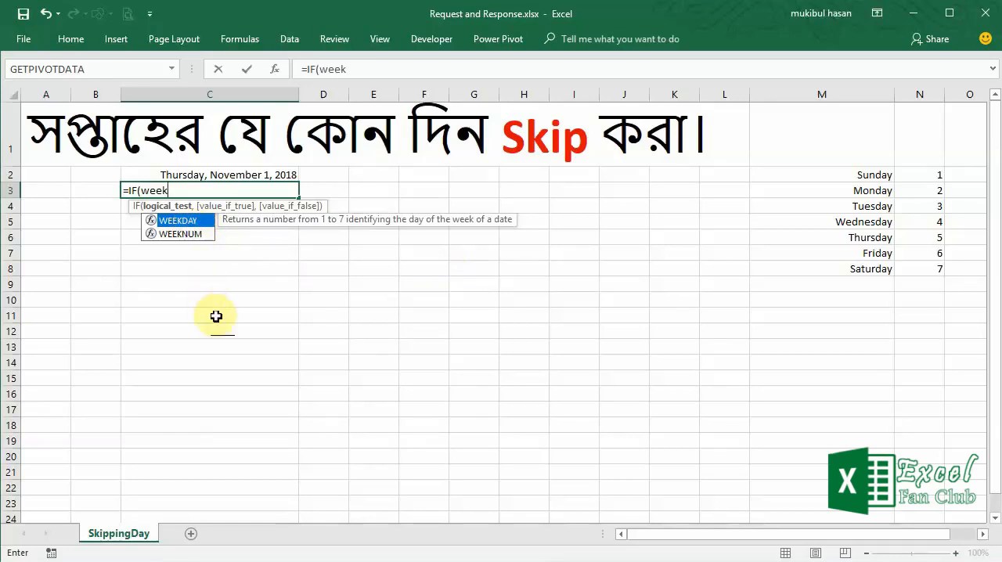
{"action": "key", "text": "Tab"}
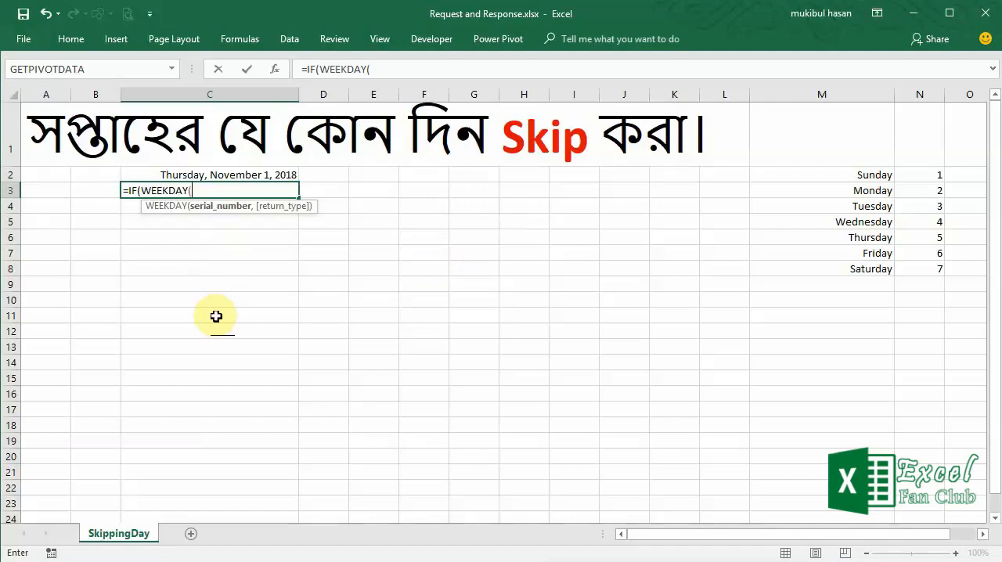
{"action": "left_click", "coordinate": [268, 176]}
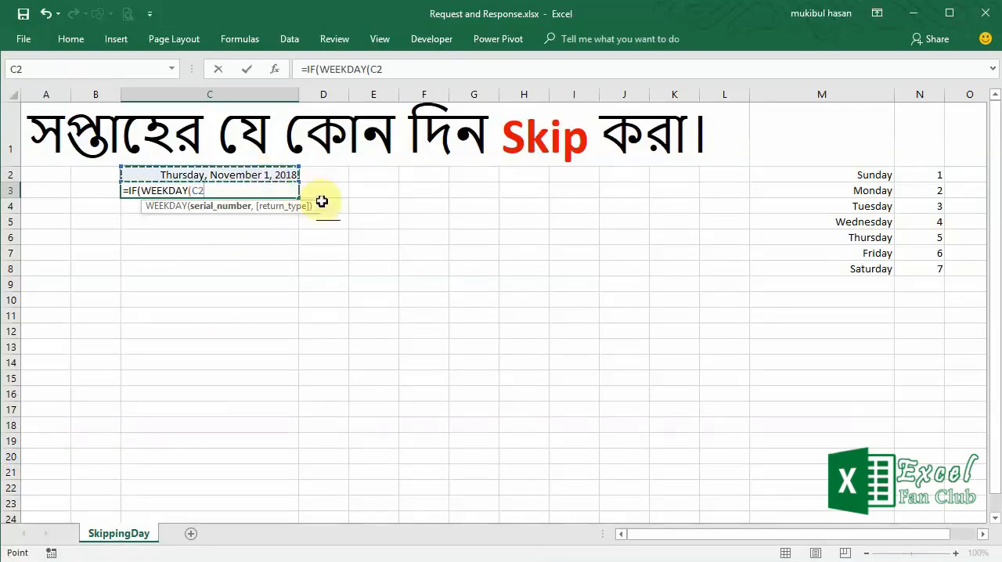
{"action": "type", "text": "+"}
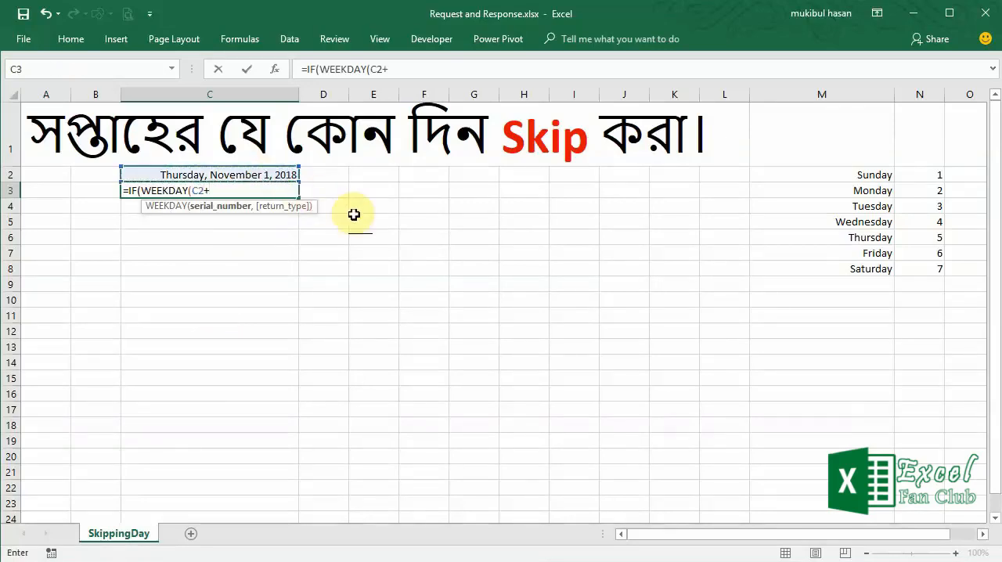
{"action": "type", "text": "1)"}
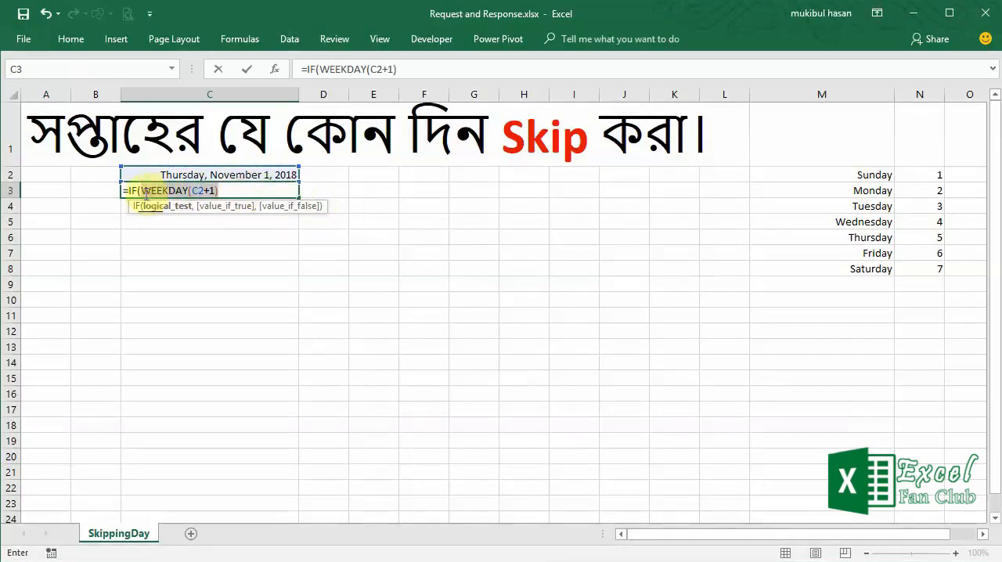
- Complete the logical test in C3 by comparing the WEEKDAY result with 6 for Friday
{"action": "left_click_drag", "start_coordinate": [142, 191], "coordinate": [227, 194]}
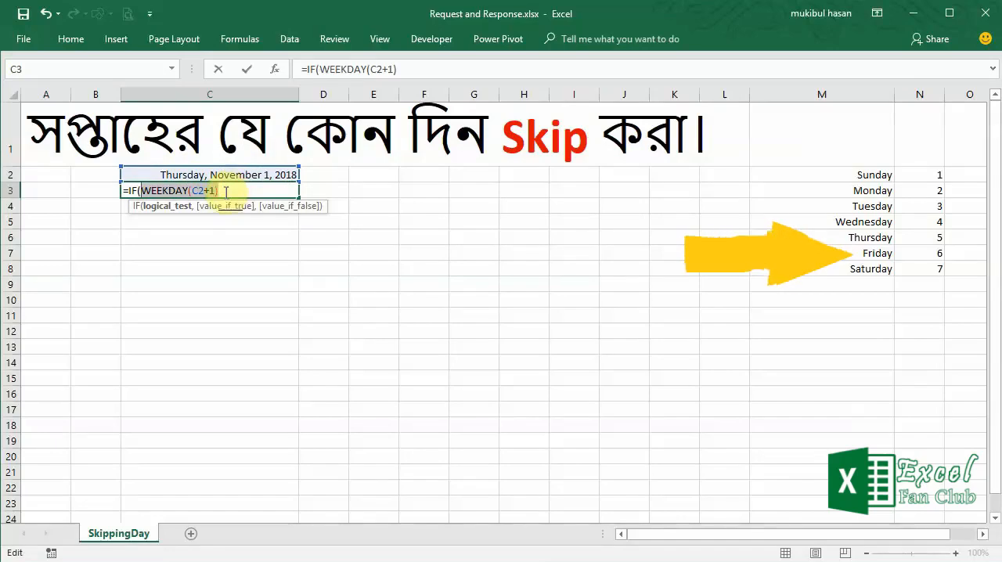
{"action": "mouse_move", "coordinate": [236, 190]}
{"action": "left_mouse_down"}
{"action": "mouse_move", "coordinate": [149, 190]}
{"action": "mouse_move", "coordinate": [237, 190]}
{"action": "left_mouse_up"}
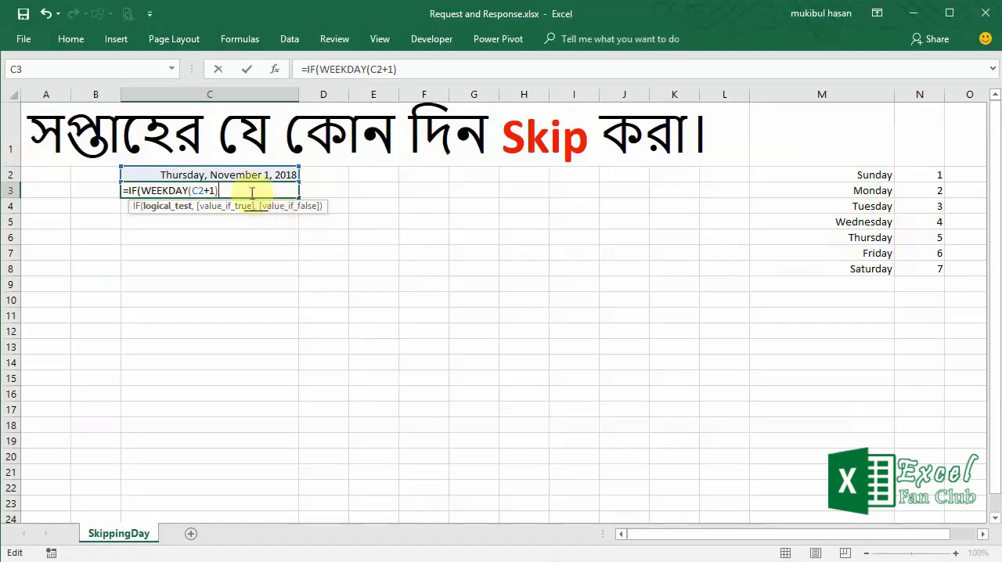
{"action": "type", "text": "=6"}
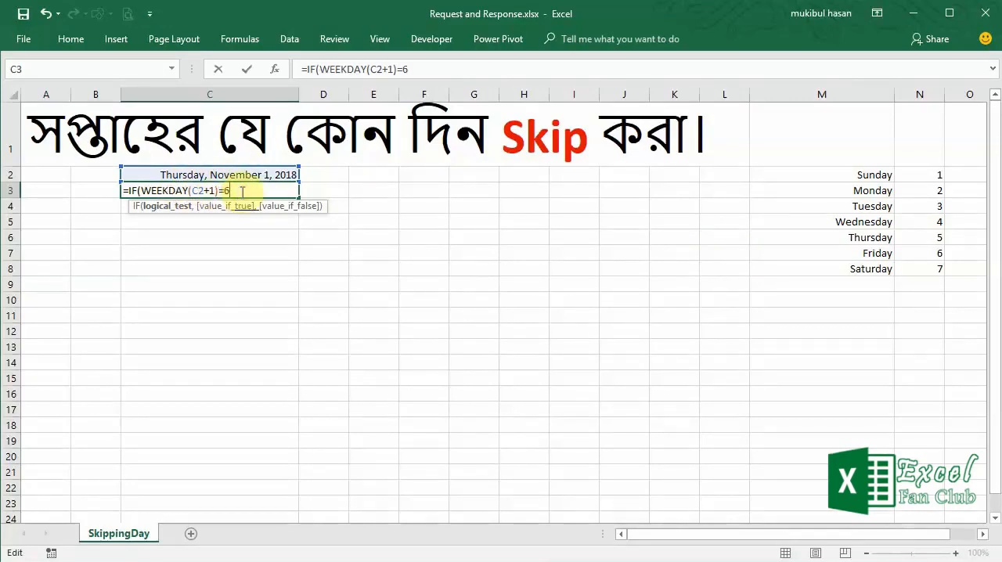
{"action": "type", "text": ","}
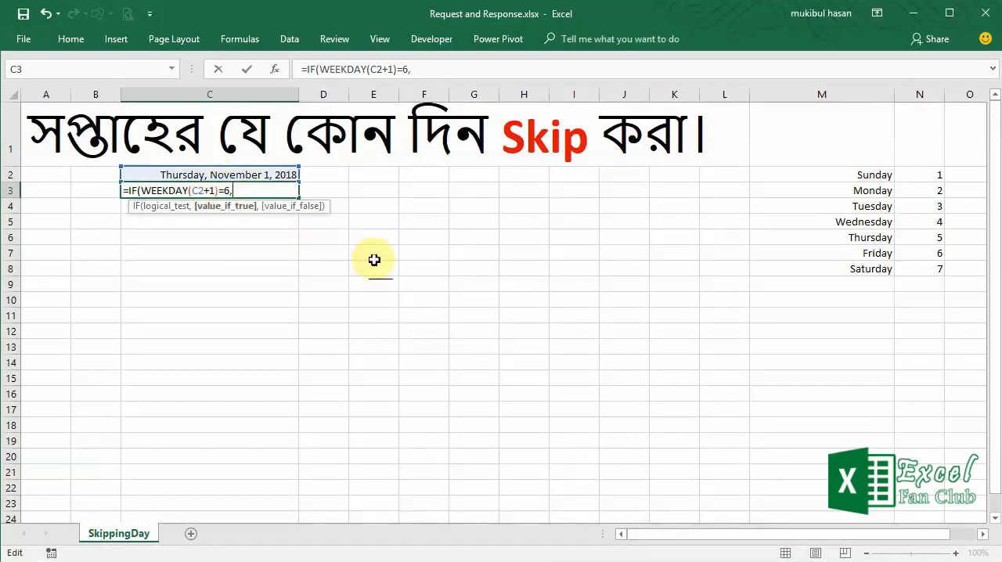
- Add C2+2 as the value if true and C2+1 as the value if false, and close the IF formula in C3
{"action": "left_click", "coordinate": [252, 174]}
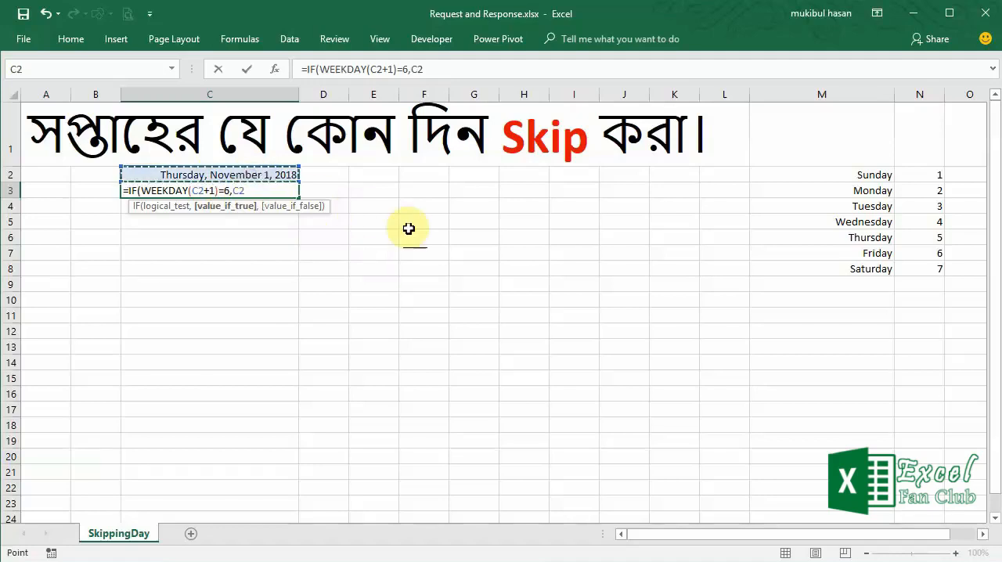
{"action": "type", "text": "+2,"}
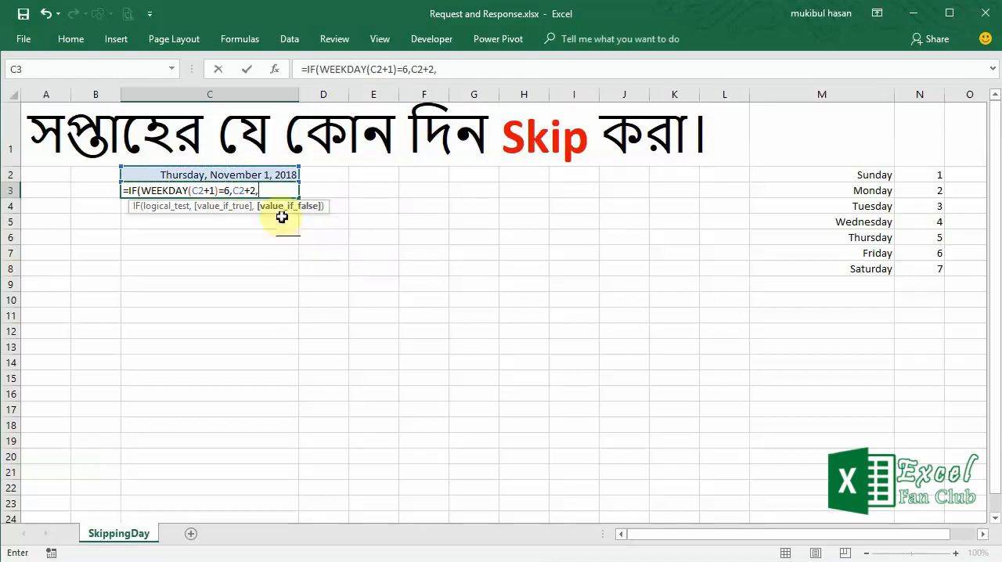
{"action": "left_click", "coordinate": [255, 173]}
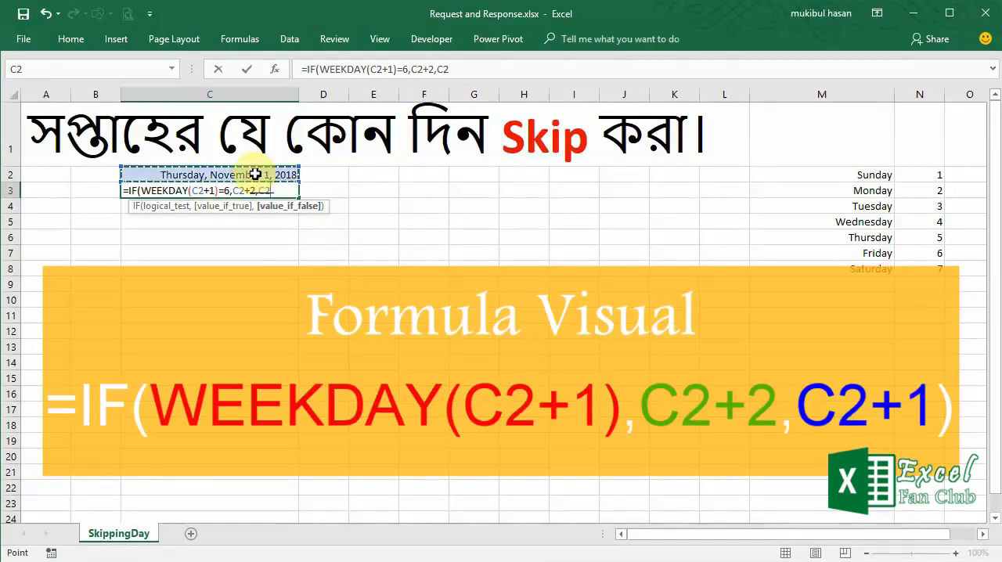
{"action": "type", "text": "+1)"}
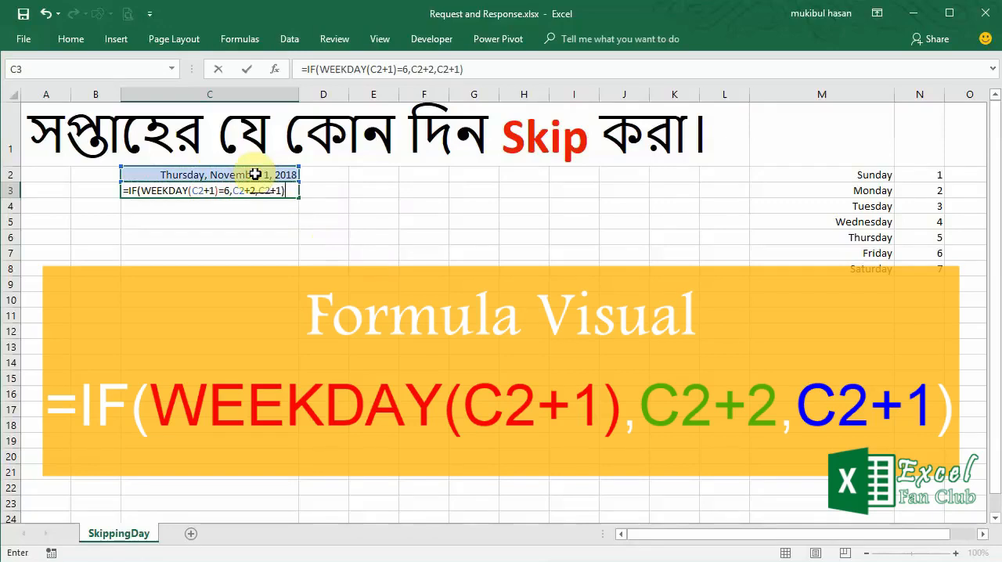
- Examine the logical test, value-if-true and value-if-false arguments of the IF formula in C3
{"action": "left_click_drag", "start_coordinate": [217, 190], "coordinate": [141, 191]}
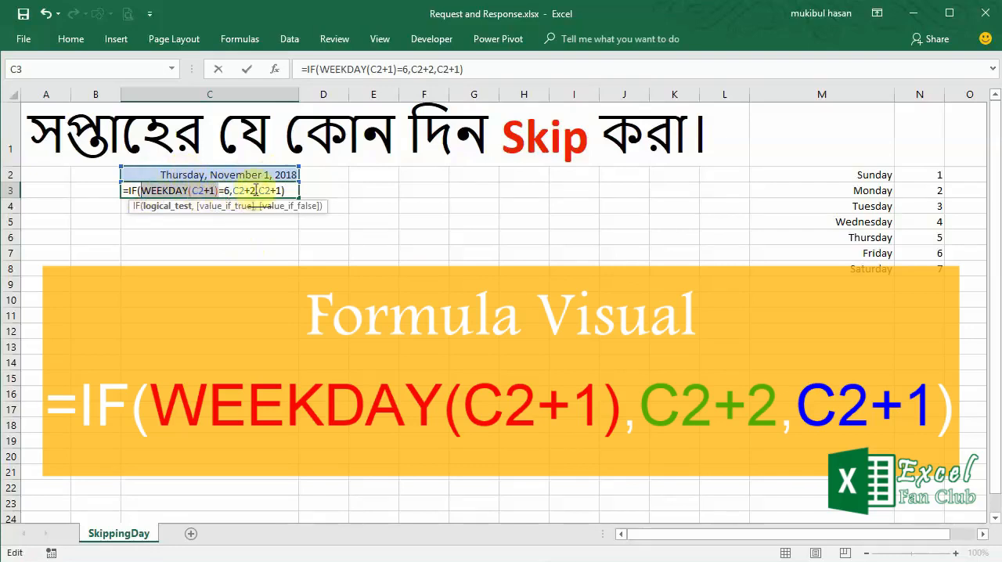
{"action": "left_click_drag", "start_coordinate": [257, 191], "coordinate": [234, 191]}
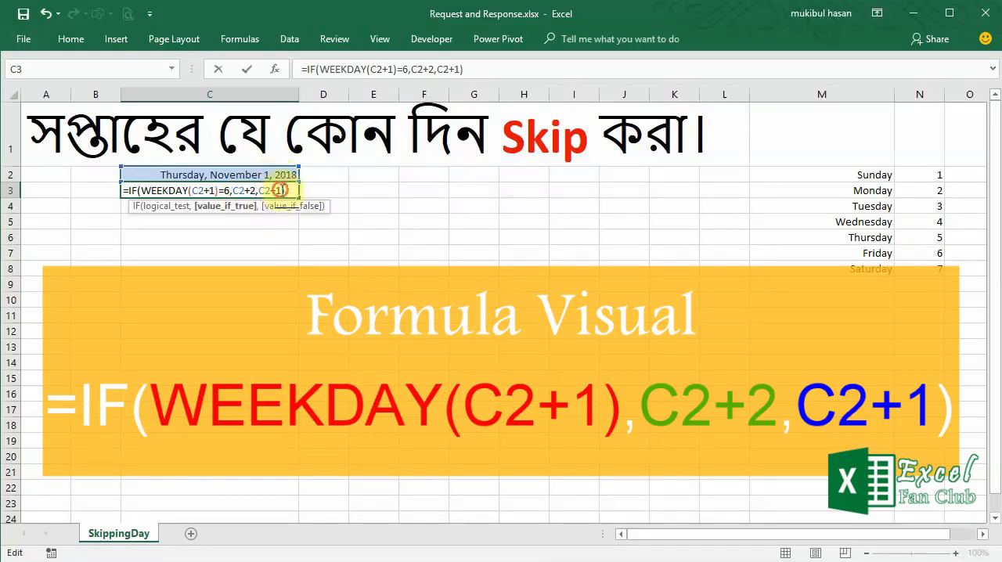
{"action": "left_click", "coordinate": [262, 191]}
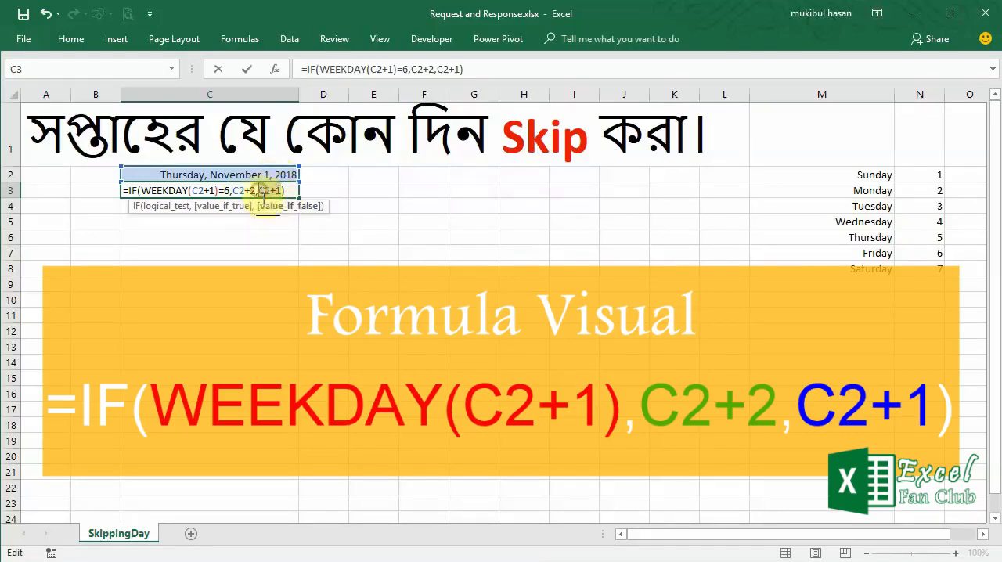
{"action": "left_click", "coordinate": [281, 206]}
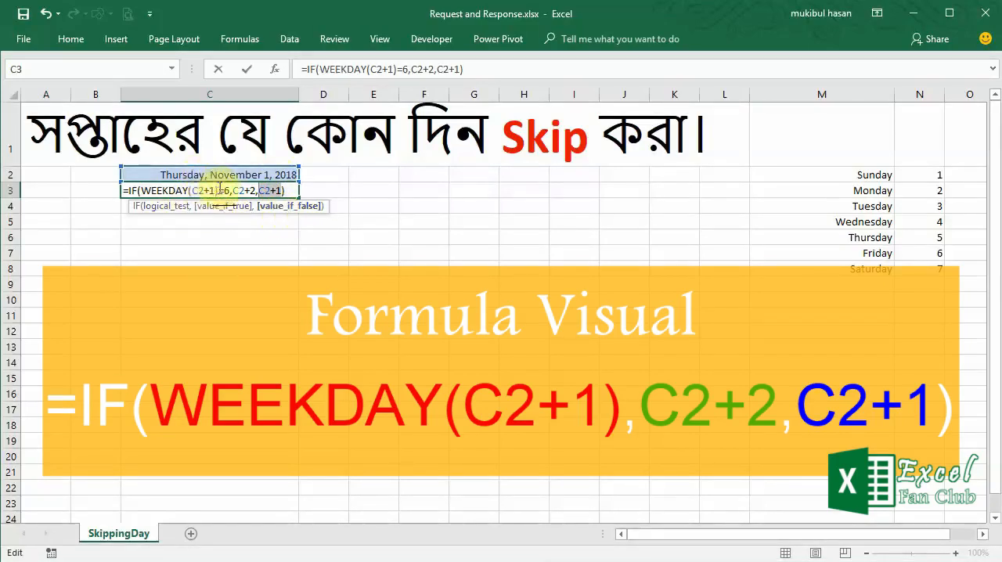
{"action": "left_click", "coordinate": [166, 207]}
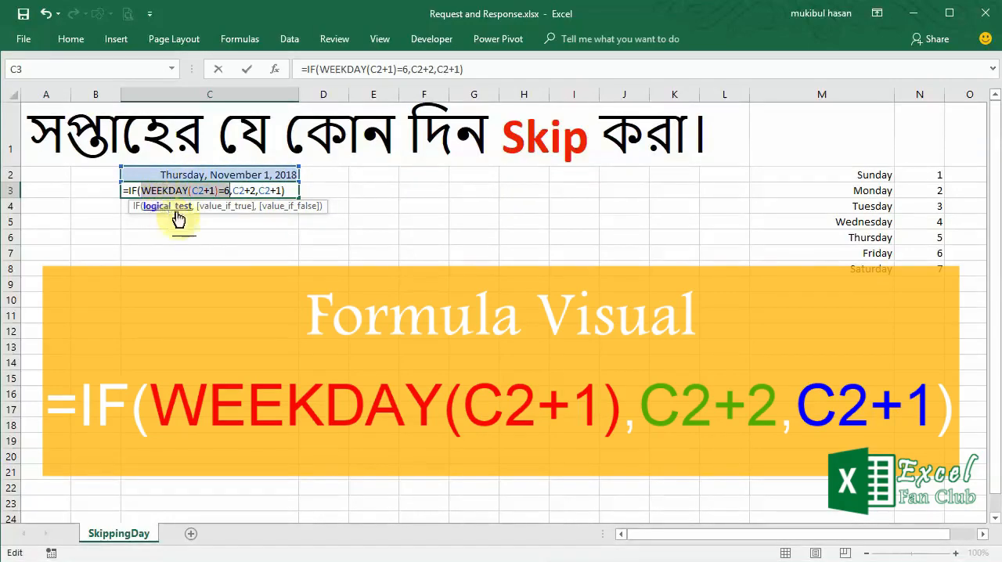
{"action": "left_click", "coordinate": [217, 207]}
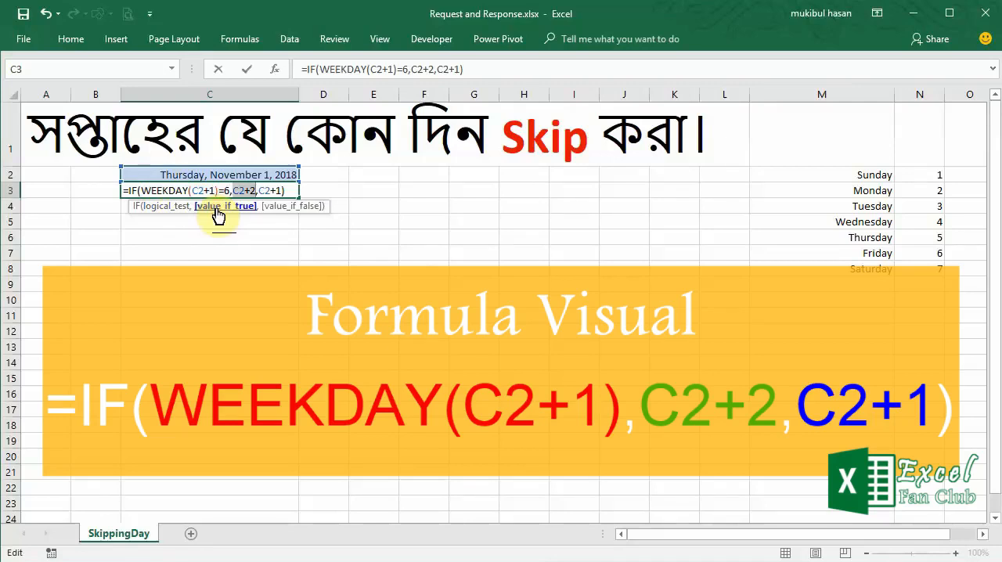
{"action": "left_click", "coordinate": [167, 207]}
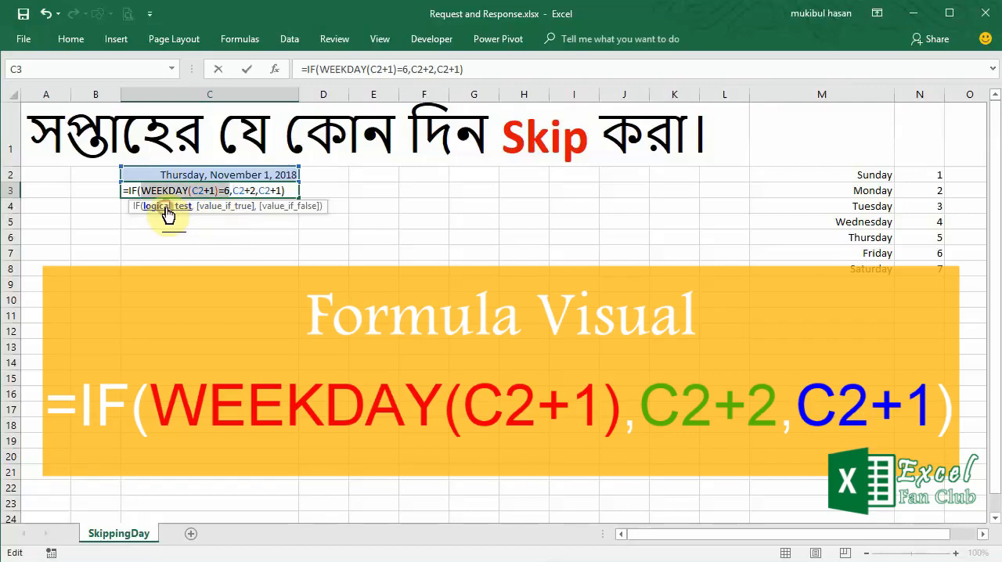
{"action": "left_click", "coordinate": [289, 207]}
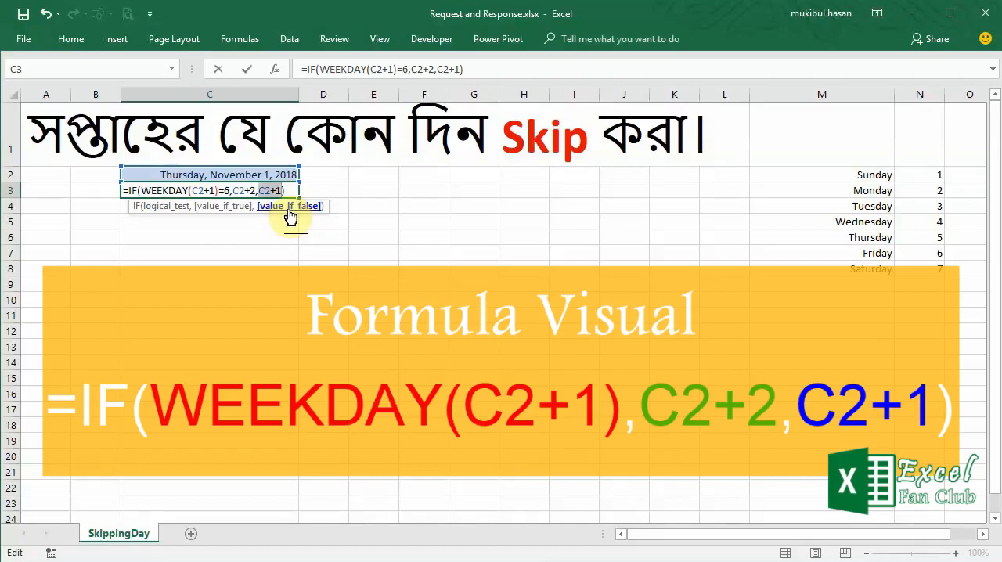
- Commit the IF formula in C3, fill it down column C to row 73, and check the dates in C3 and C9
{"action": "key", "text": "ctrl+Return"}
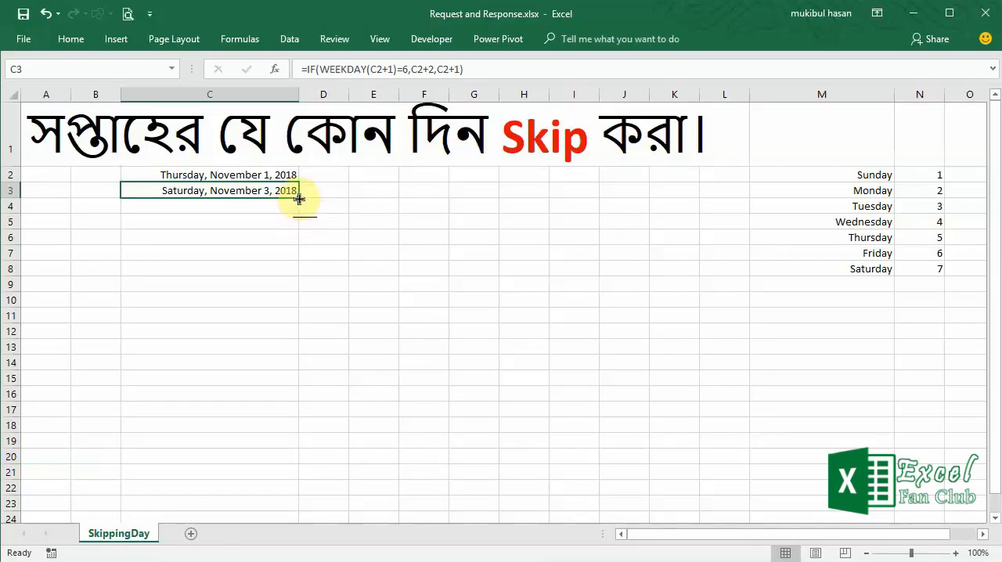
{"action": "left_click_drag", "start_coordinate": [299, 199], "coordinate": [252, 439]}
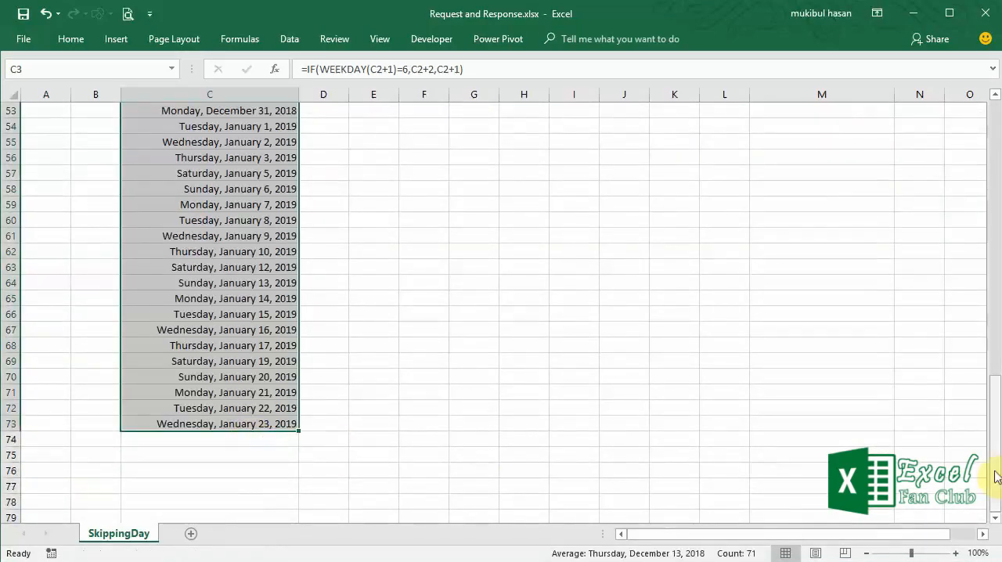
{"action": "left_click_drag", "start_coordinate": [992, 476], "coordinate": [998, 154]}
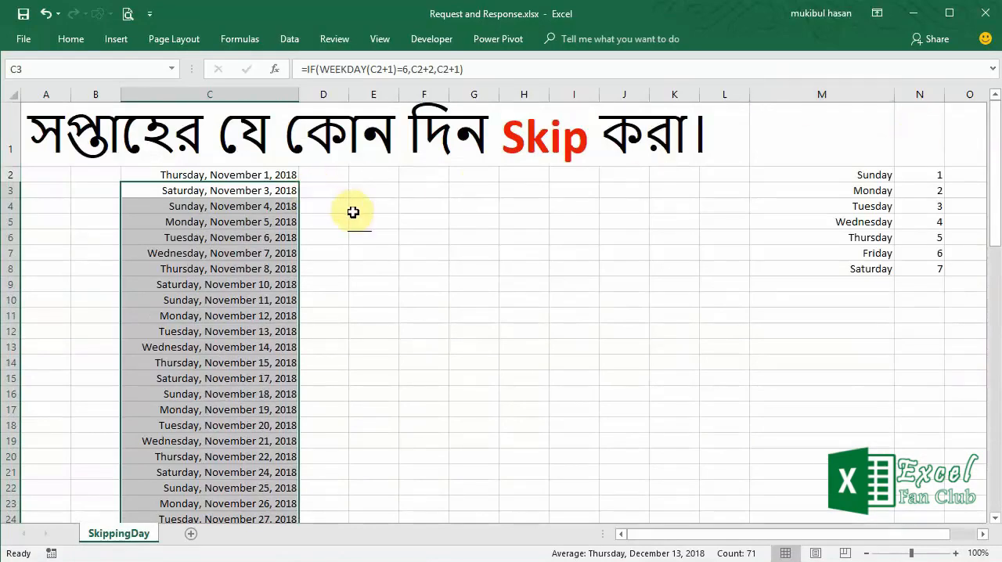
{"action": "left_click", "coordinate": [231, 193]}
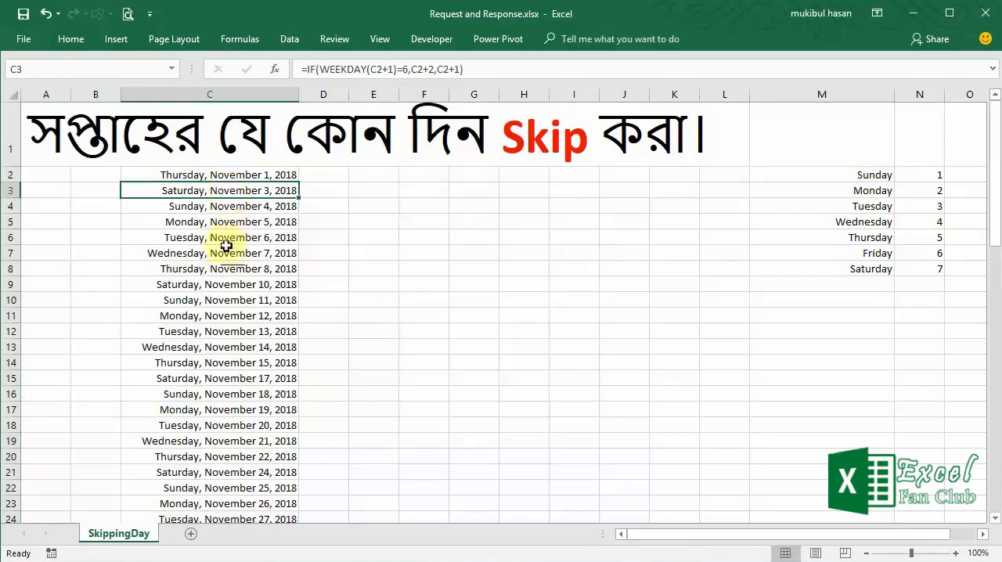
{"action": "left_click", "coordinate": [214, 289]}
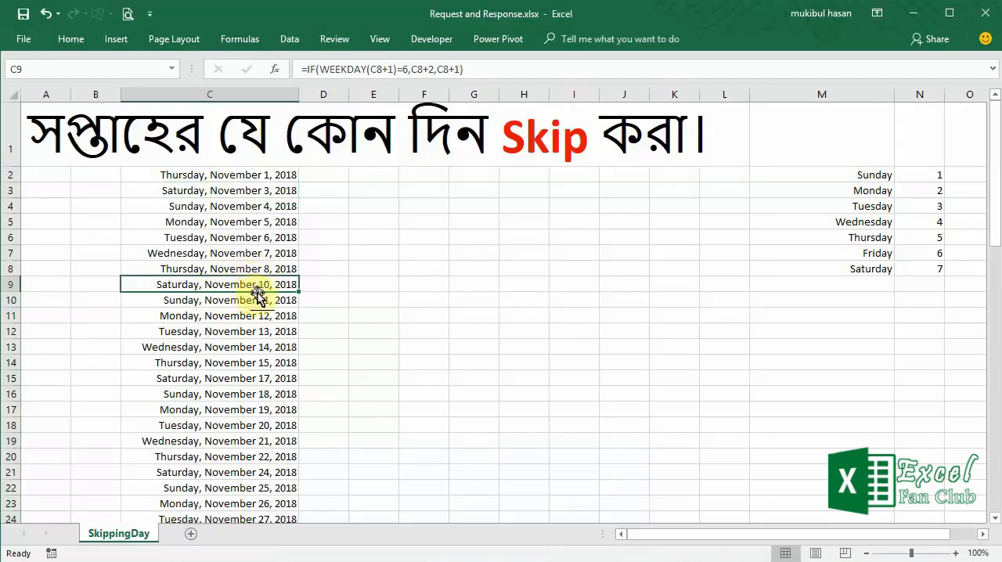
- Set the weekday number in C3's formula to 1 to skip Sunday, and refill the formula down the date list
{"action": "left_click", "coordinate": [230, 191]}
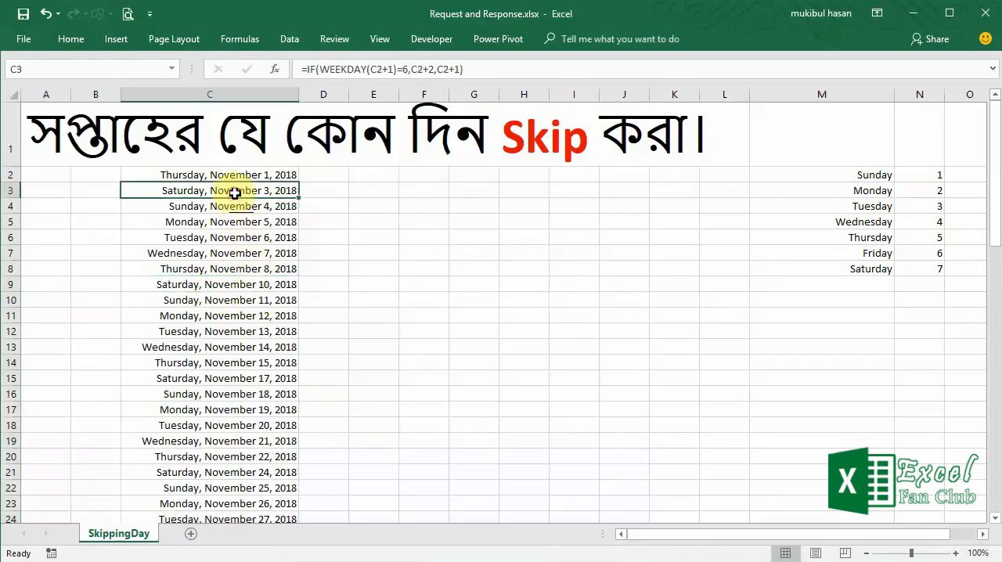
{"action": "left_click", "coordinate": [408, 70]}
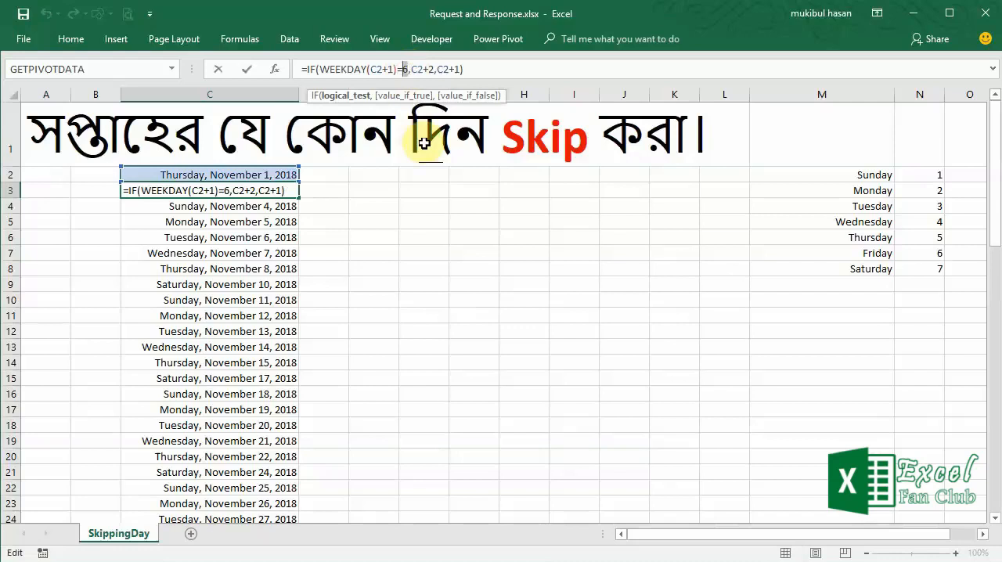
{"action": "type", "text": "1"}
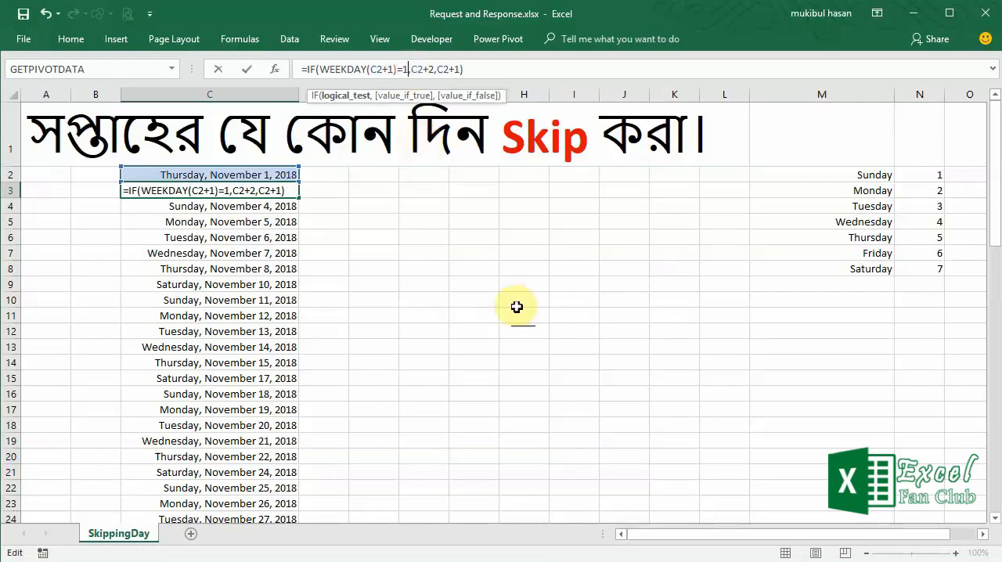
{"action": "key", "text": "ctrl+Return"}
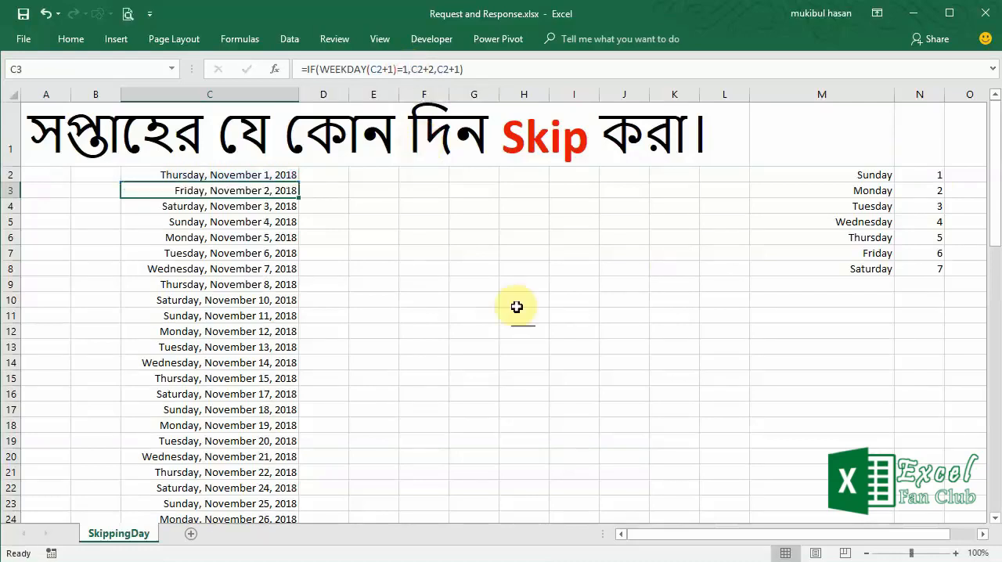
{"action": "double_click", "coordinate": [299, 198]}
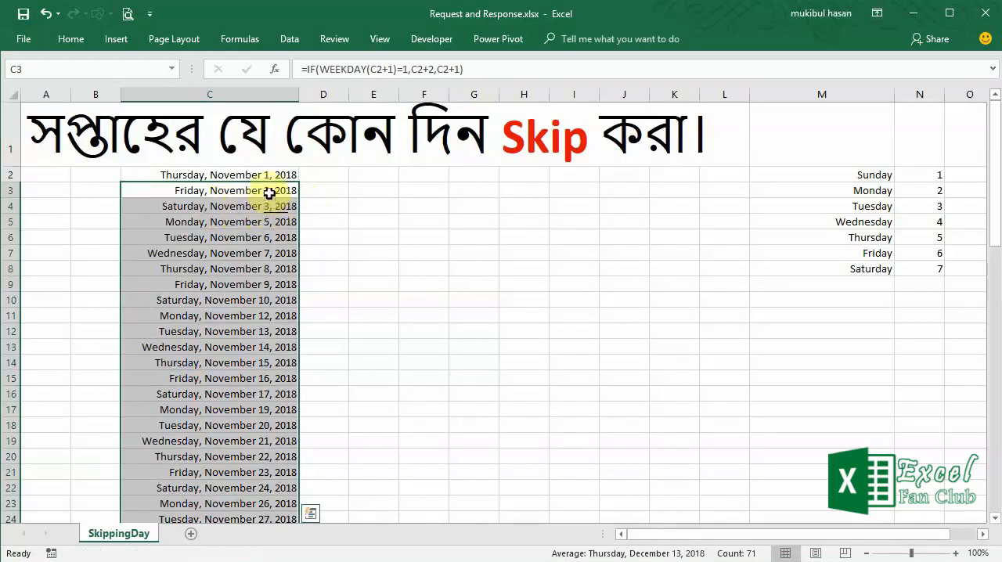
{"action": "left_click", "coordinate": [264, 207]}
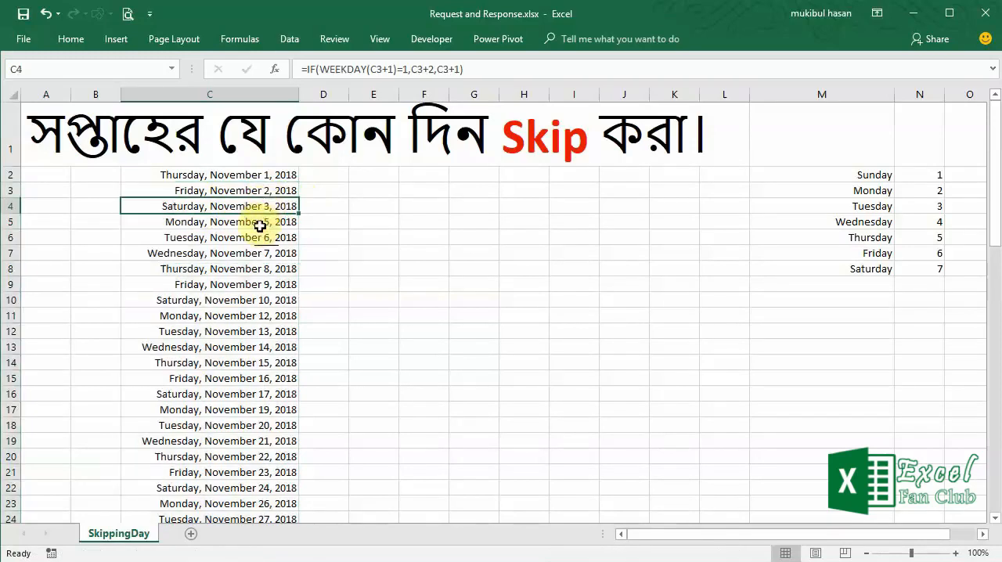
{"action": "left_click", "coordinate": [259, 226]}
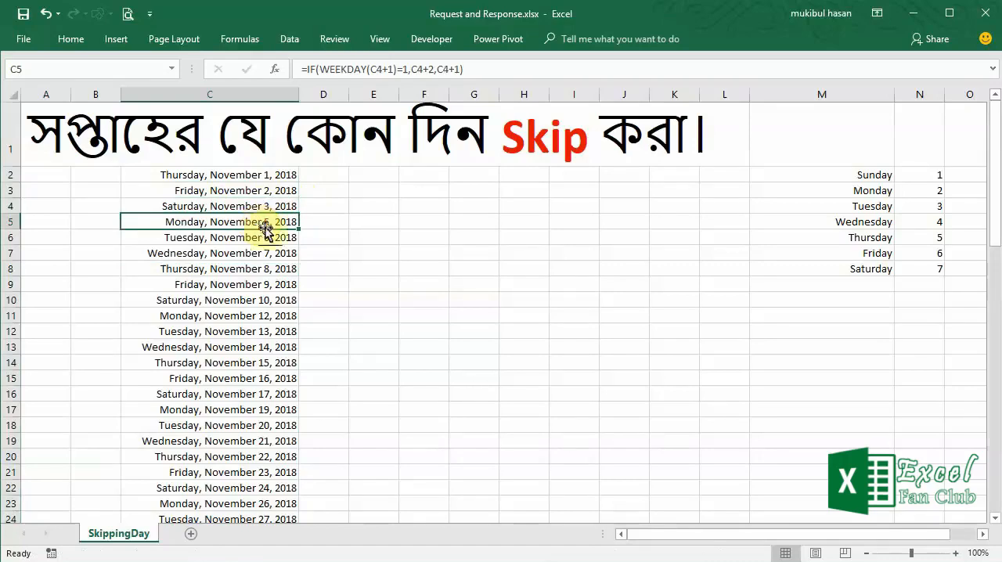
- Set the weekday number in C3's formula to 4 to skip Wednesday, and refill the formula down the date list
{"action": "left_click", "coordinate": [262, 190]}
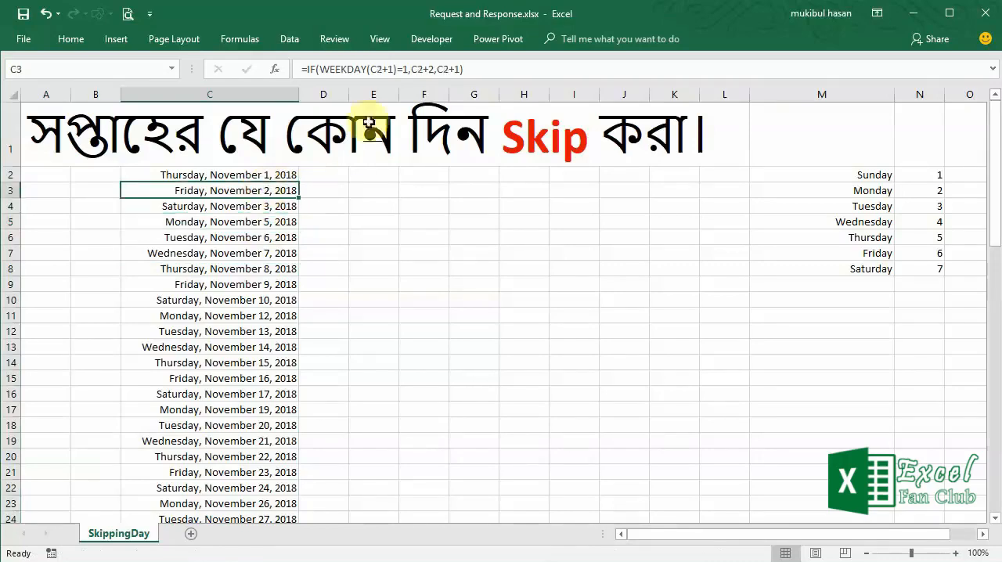
{"action": "left_click", "coordinate": [401, 69]}
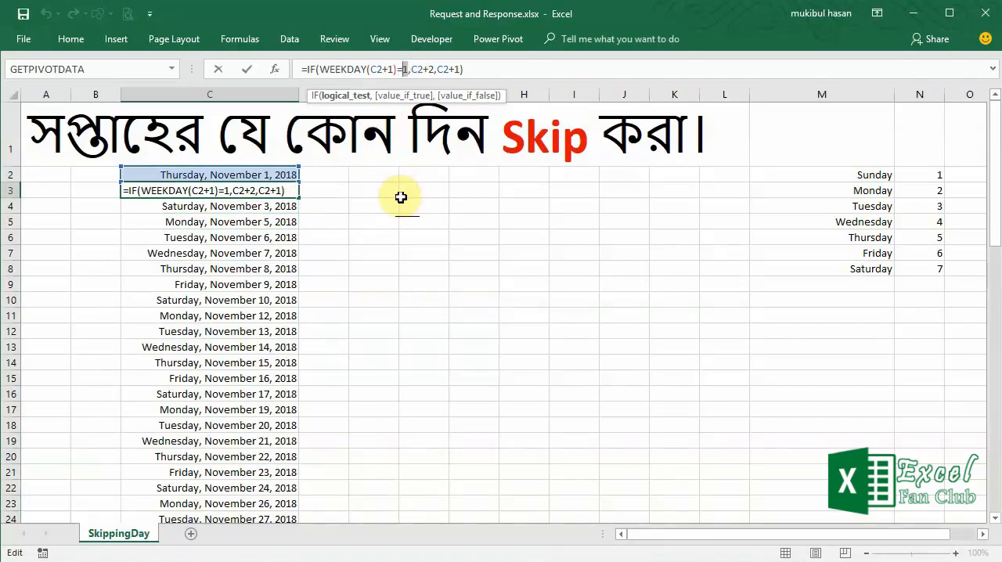
{"action": "type", "text": "4"}
{"action": "key", "text": "ctrl+Return"}
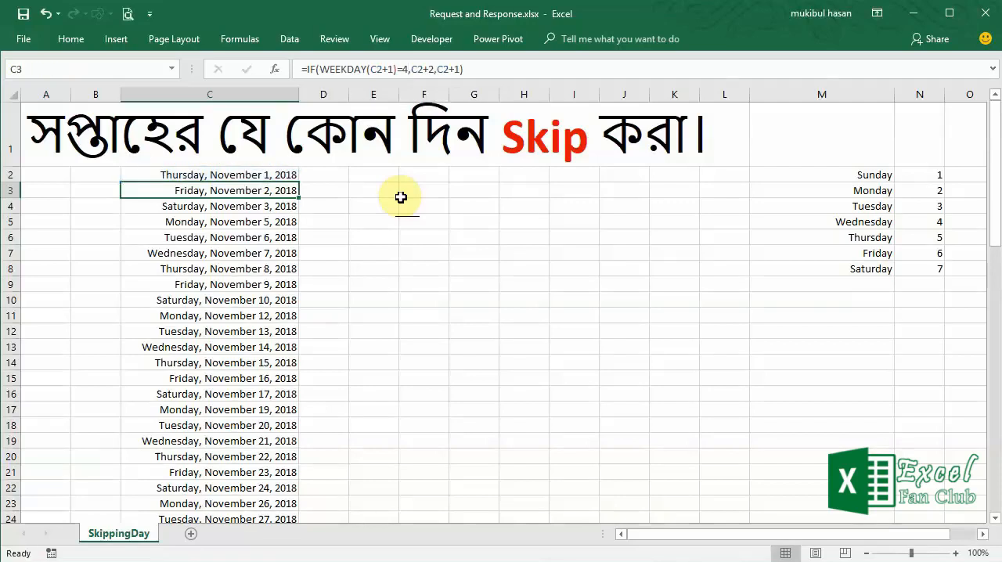
{"action": "double_click", "coordinate": [298, 197]}
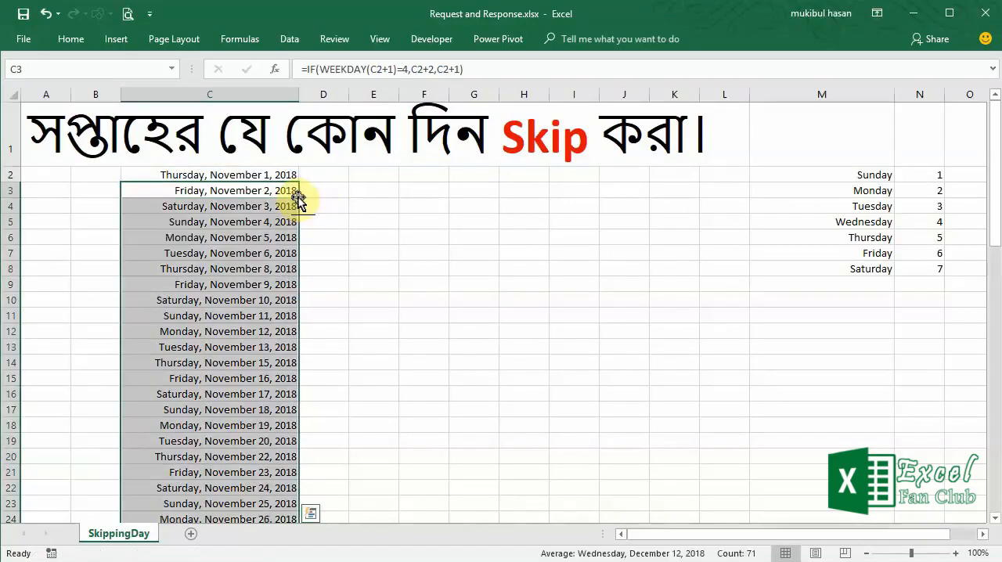
{"action": "left_click", "coordinate": [345, 233]}
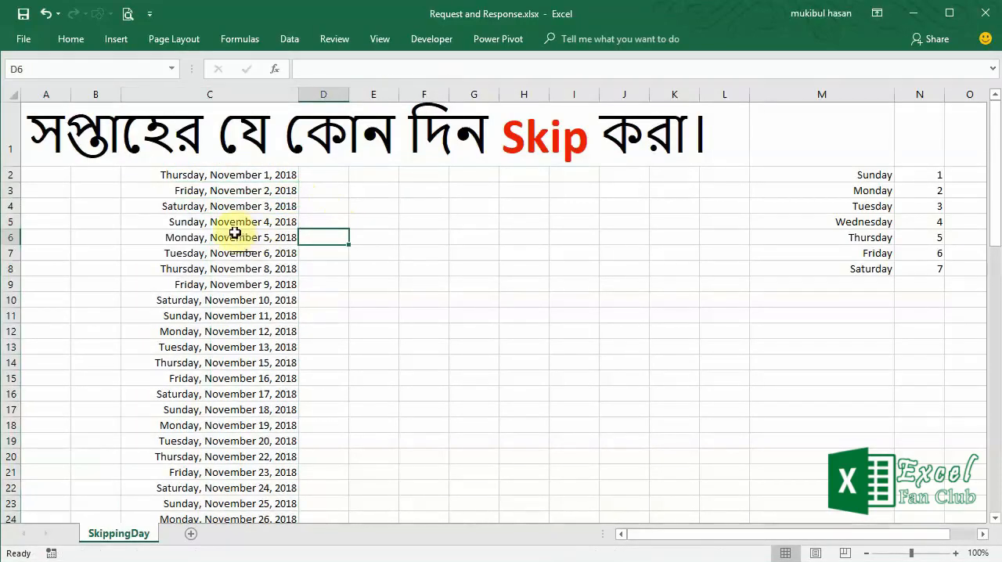